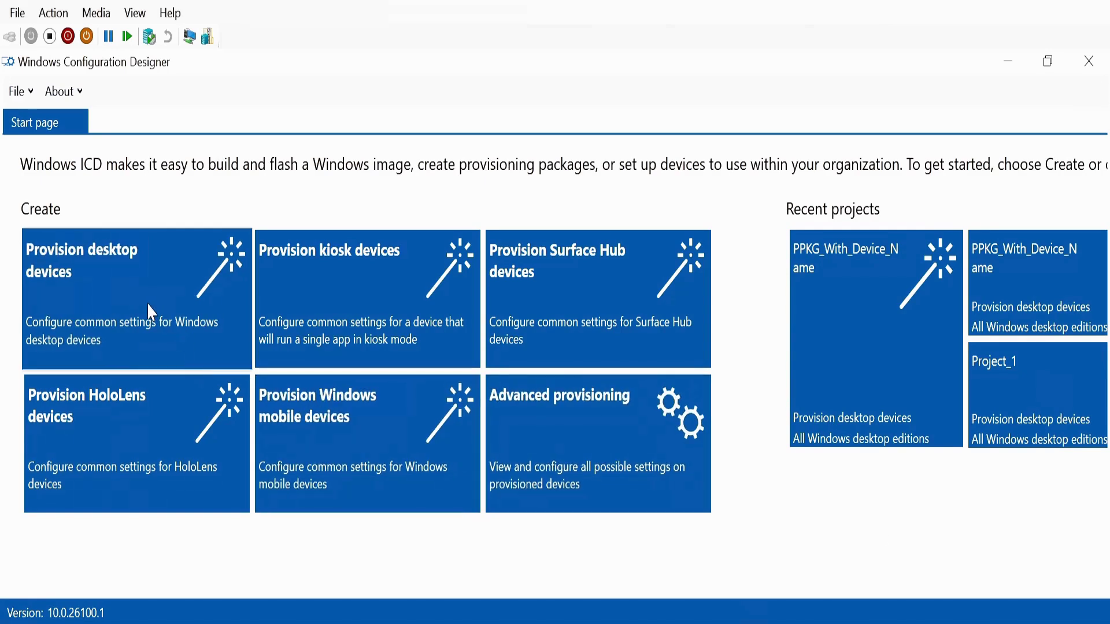
# Create a desktop provisioning project named PPKG_With_Device_Name in the Desktop\PPKG_With_Device_Name folder
pyautogui.click(150, 311)
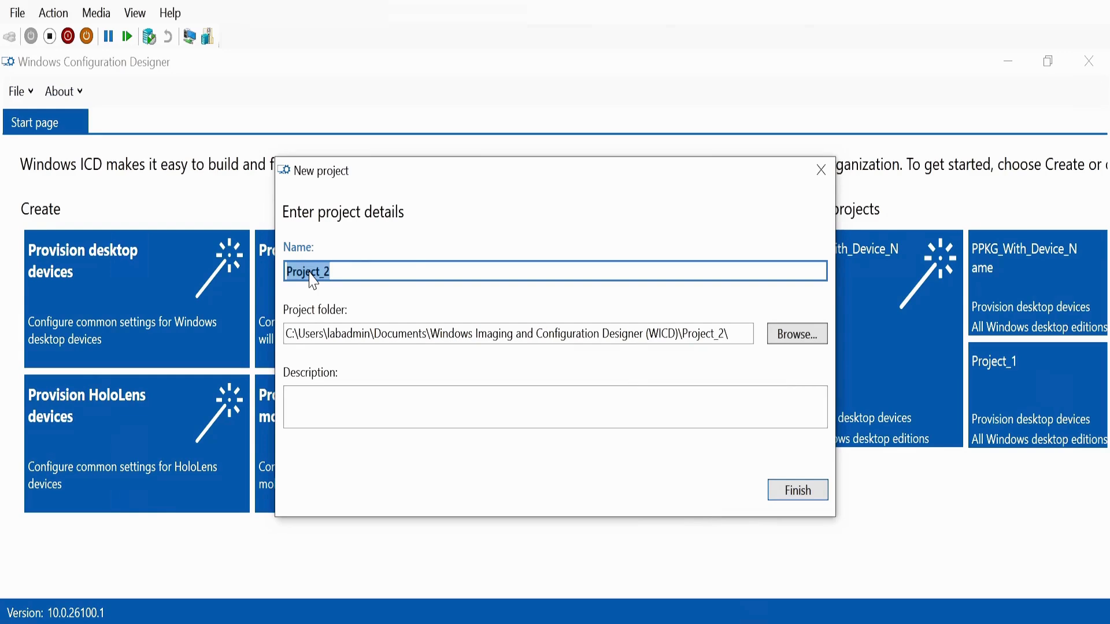
pyautogui.write('PPKG_With_Device_Name')
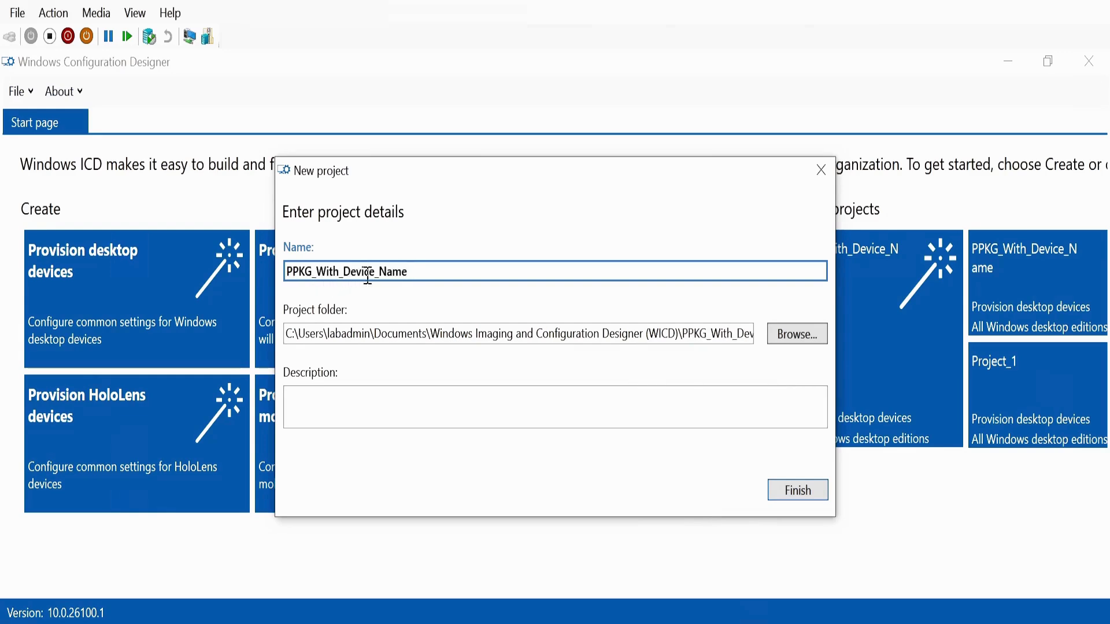
pyautogui.click(785, 334)
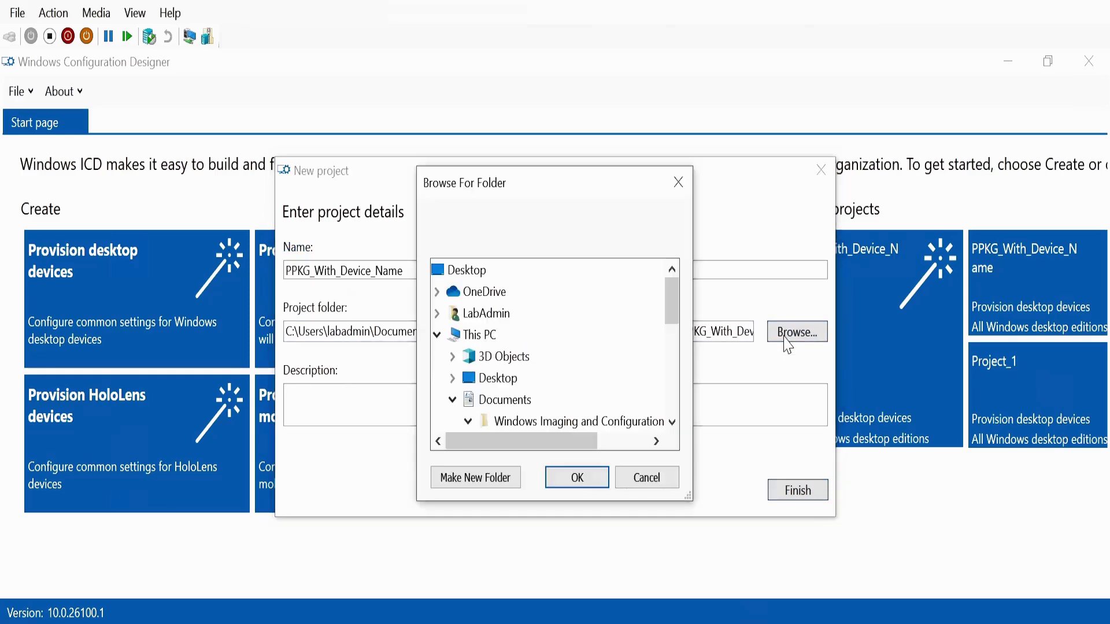
pyautogui.click(454, 379)
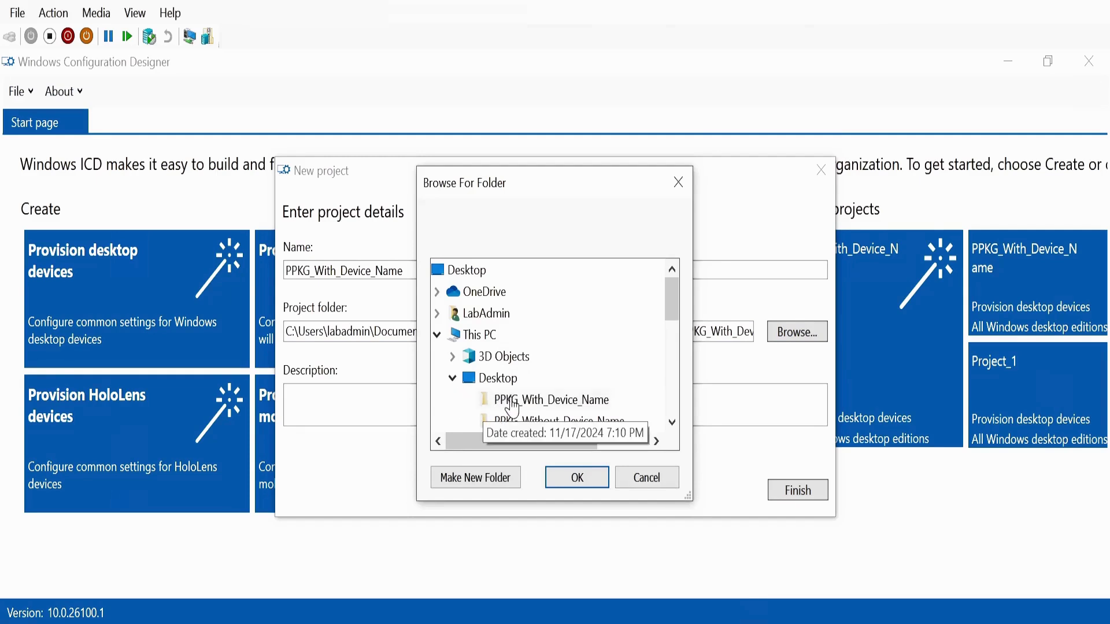
pyautogui.click(544, 402)
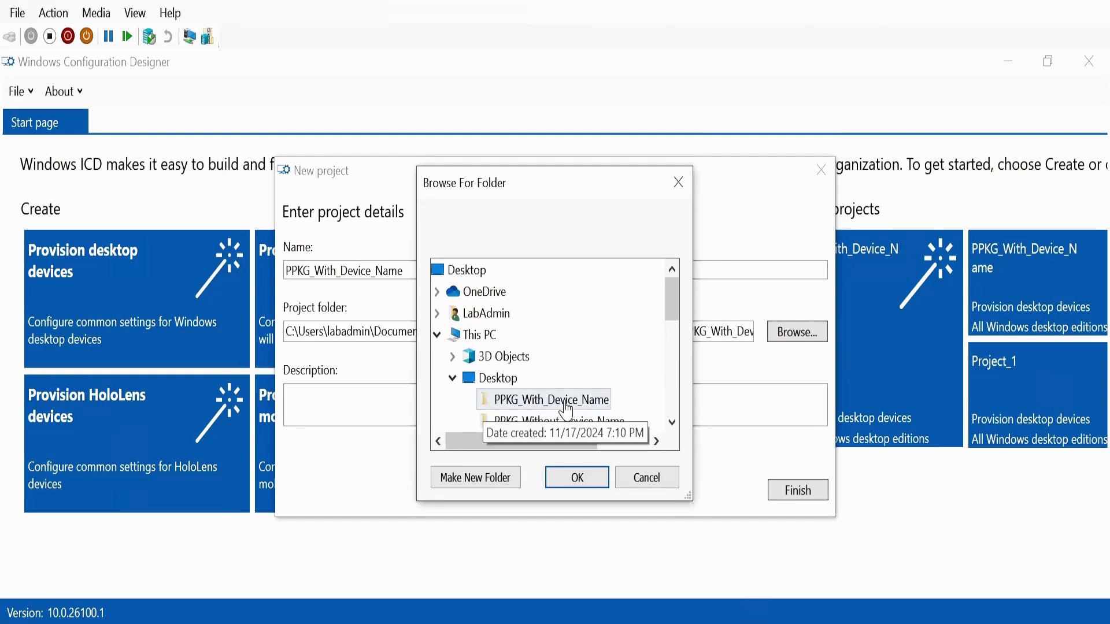
pyautogui.click(577, 478)
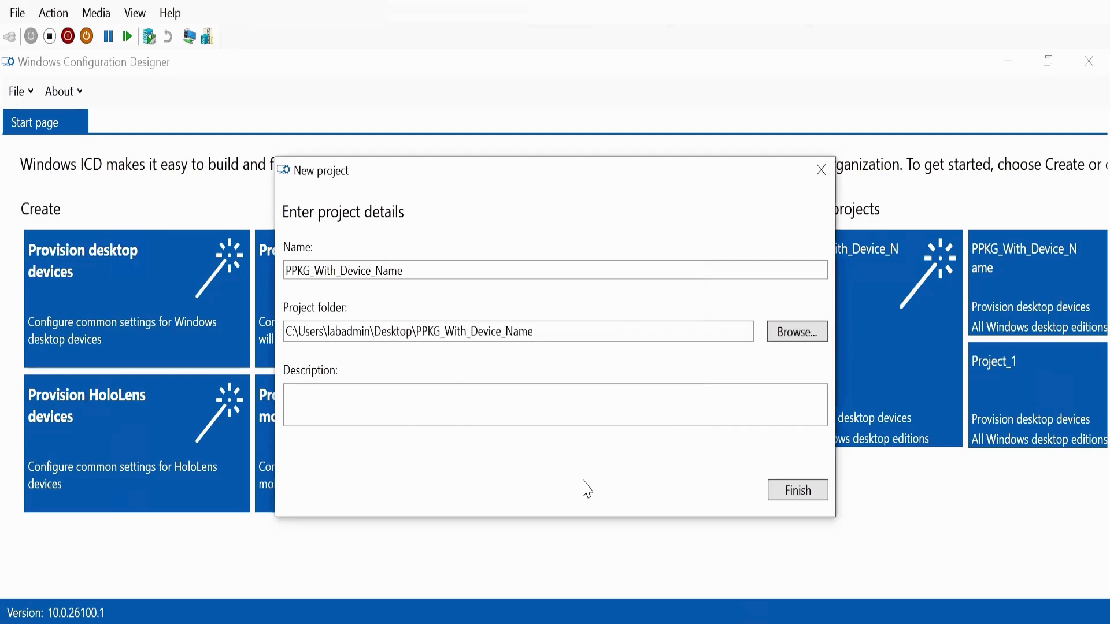
pyautogui.click(800, 493)
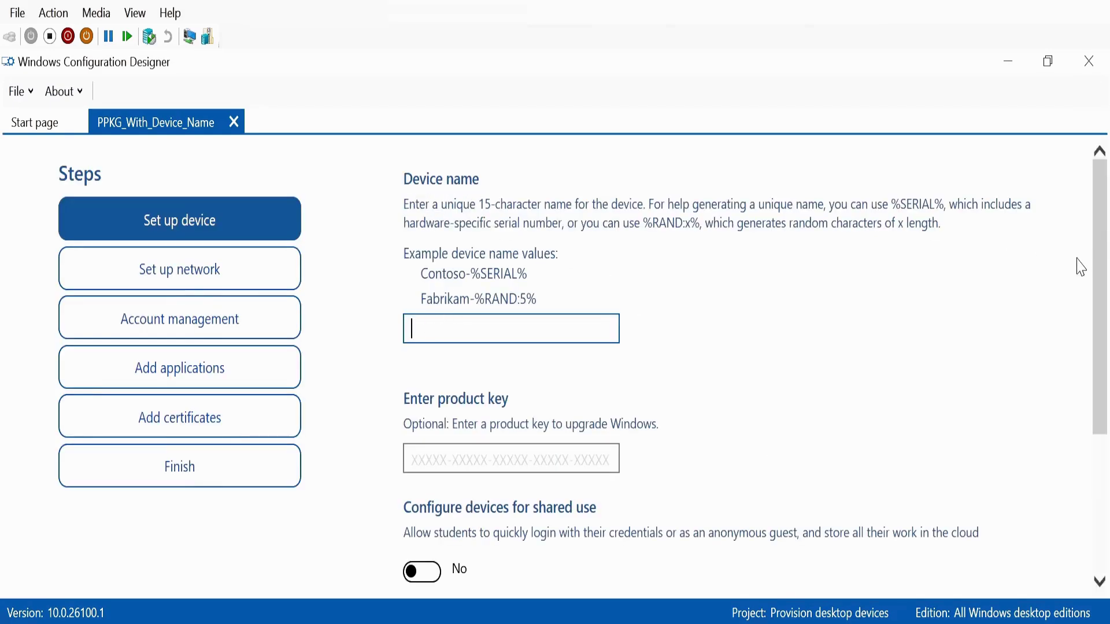
# Copy the Contoso-%SERIAL% example into the Device name box
pyautogui.moveTo(1101, 272); pyautogui.dragTo(1106, 454)
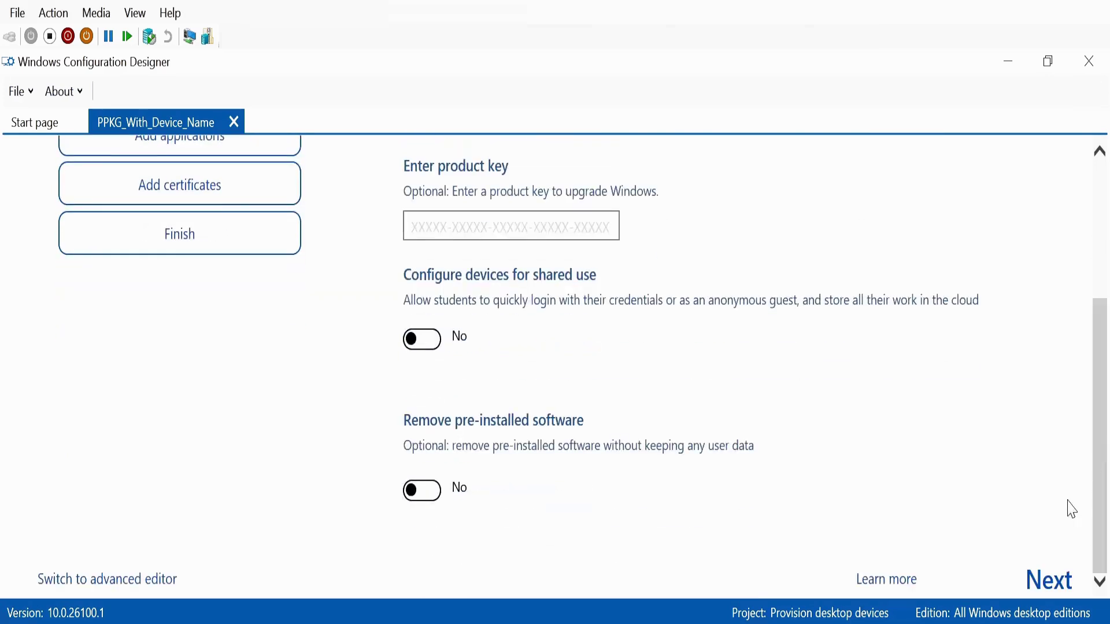
pyautogui.click(1048, 590)
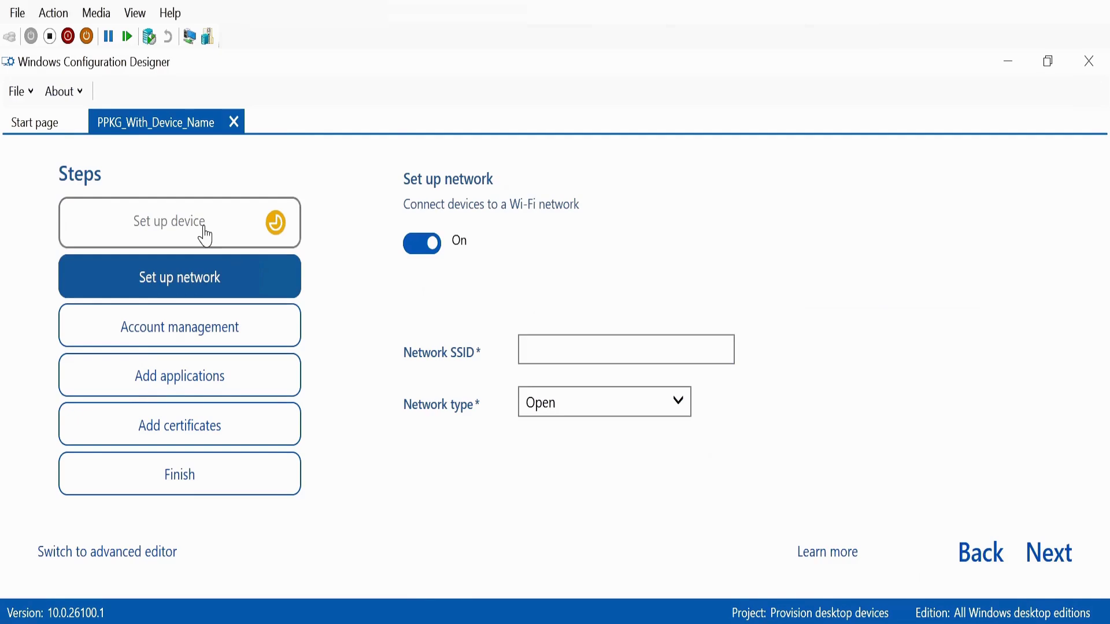
pyautogui.click(206, 237)
pyautogui.moveTo(462, 372); pyautogui.dragTo(401, 373)
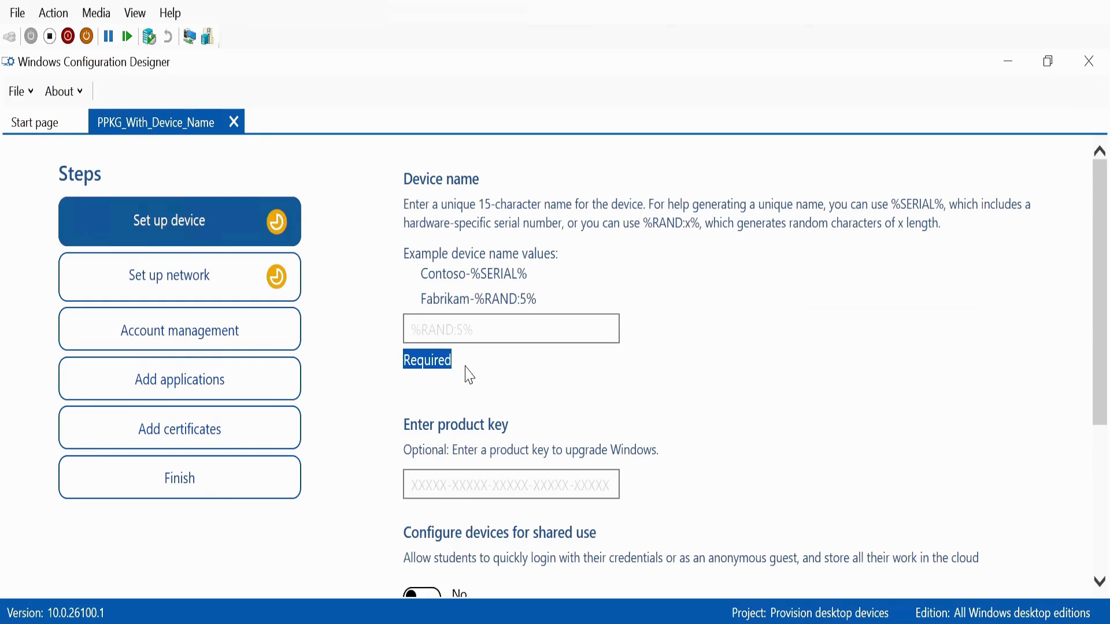
pyautogui.moveTo(545, 283); pyautogui.dragTo(431, 282)
pyautogui.hotkey('ctrl', 'c')
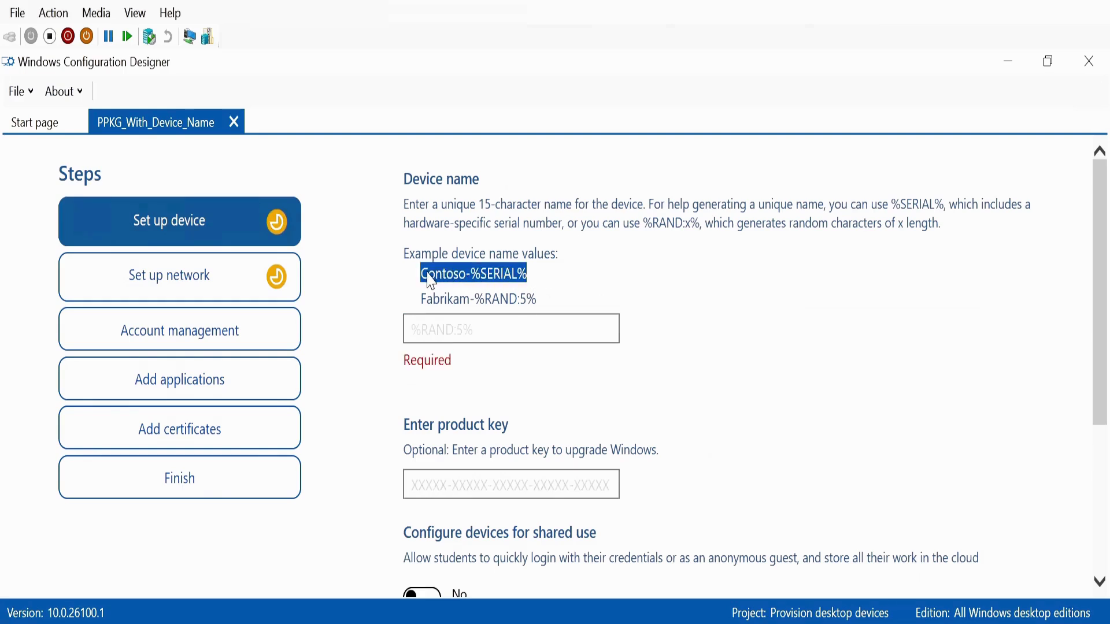
pyautogui.click(443, 334)
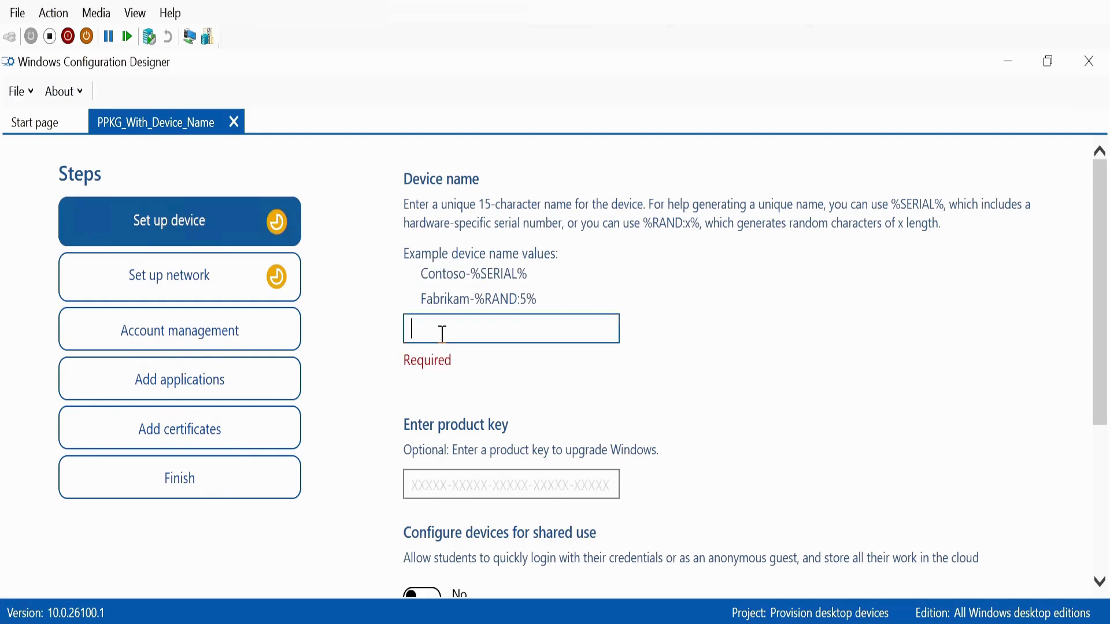
pyautogui.hotkey('ctrl', 'v')
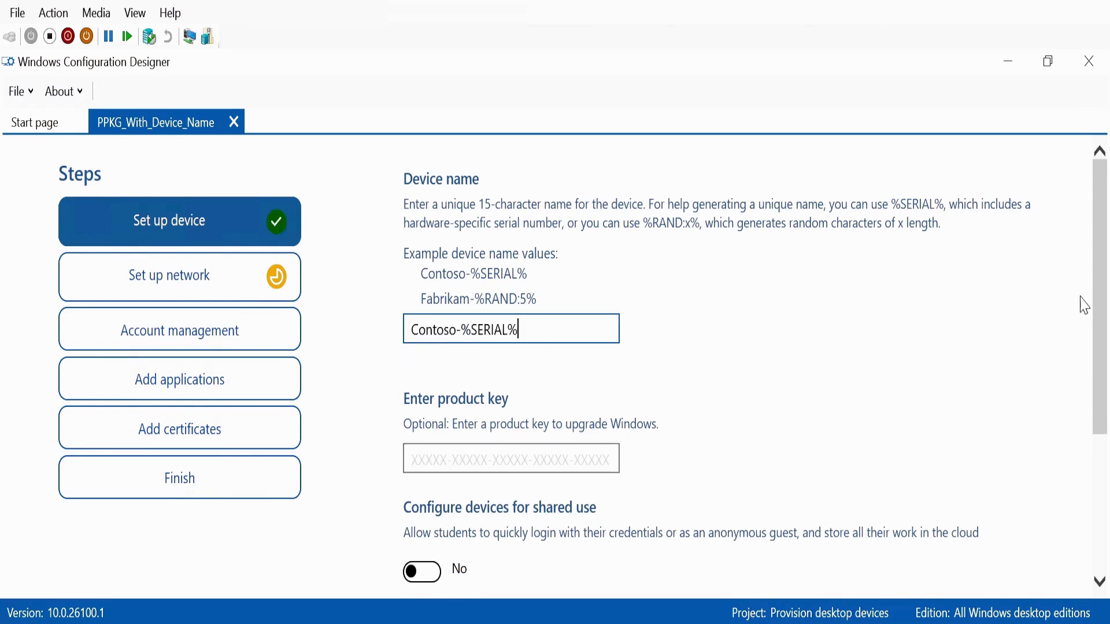
pyautogui.moveTo(1099, 305); pyautogui.dragTo(1105, 503)
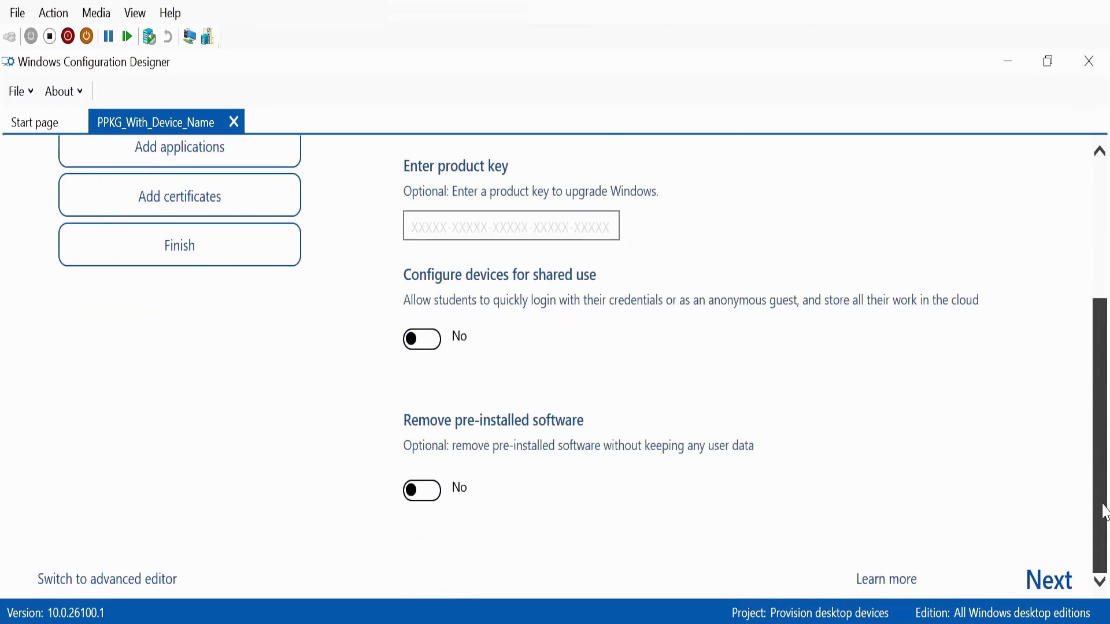
# Turn off Wi-Fi network setup
pyautogui.click(1050, 586)
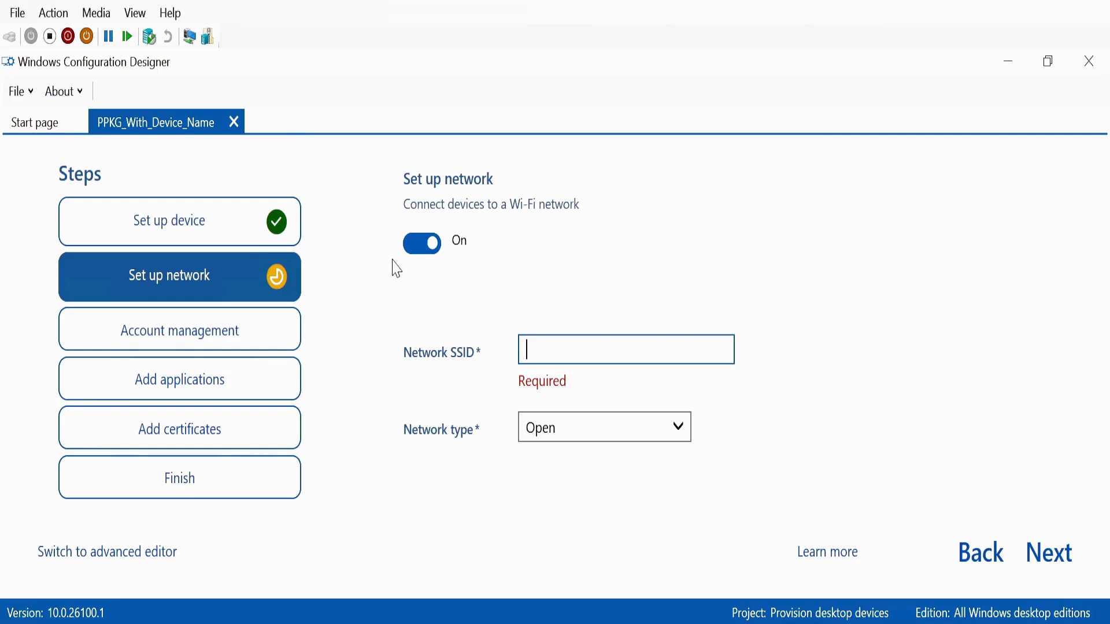
pyautogui.click(422, 248)
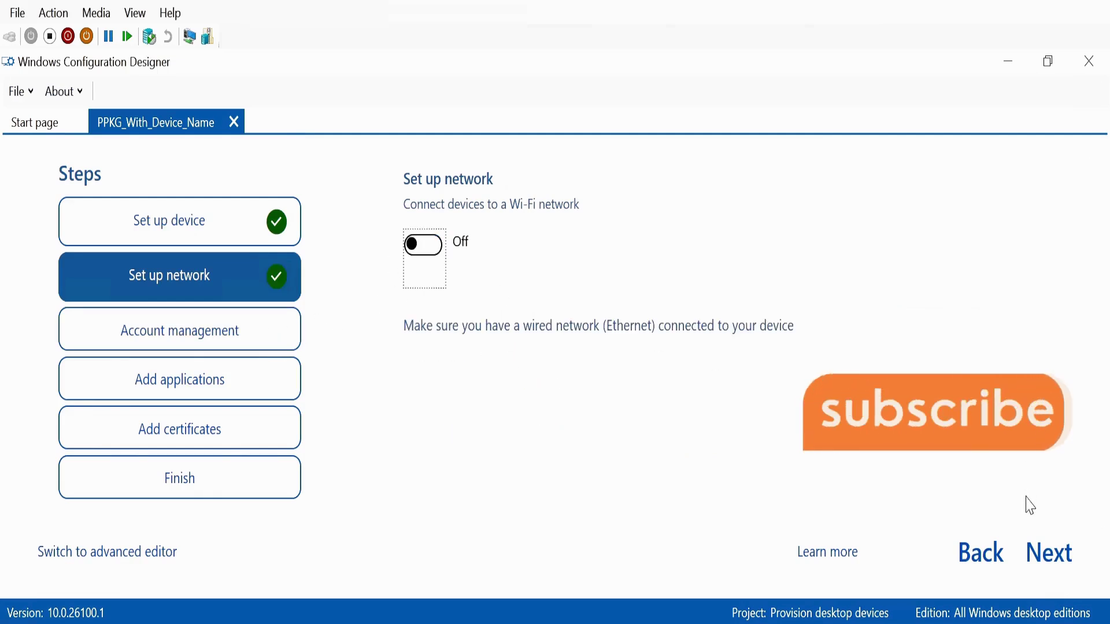
pyautogui.click(1049, 554)
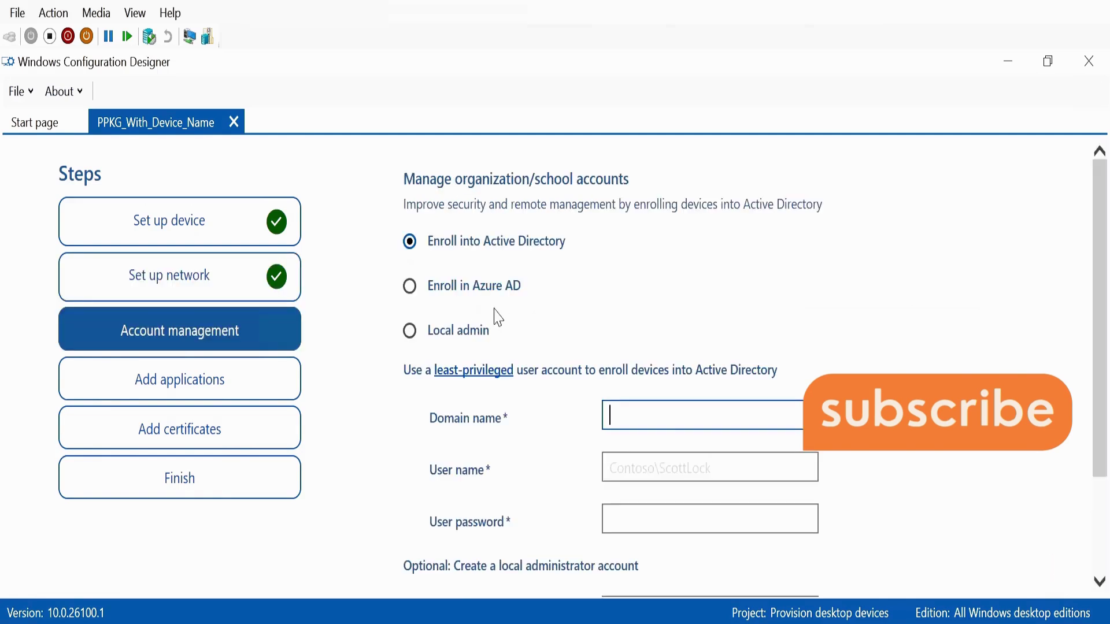
# Enroll devices in Azure AD with a bulk token, declining organization device management
pyautogui.click(410, 288)
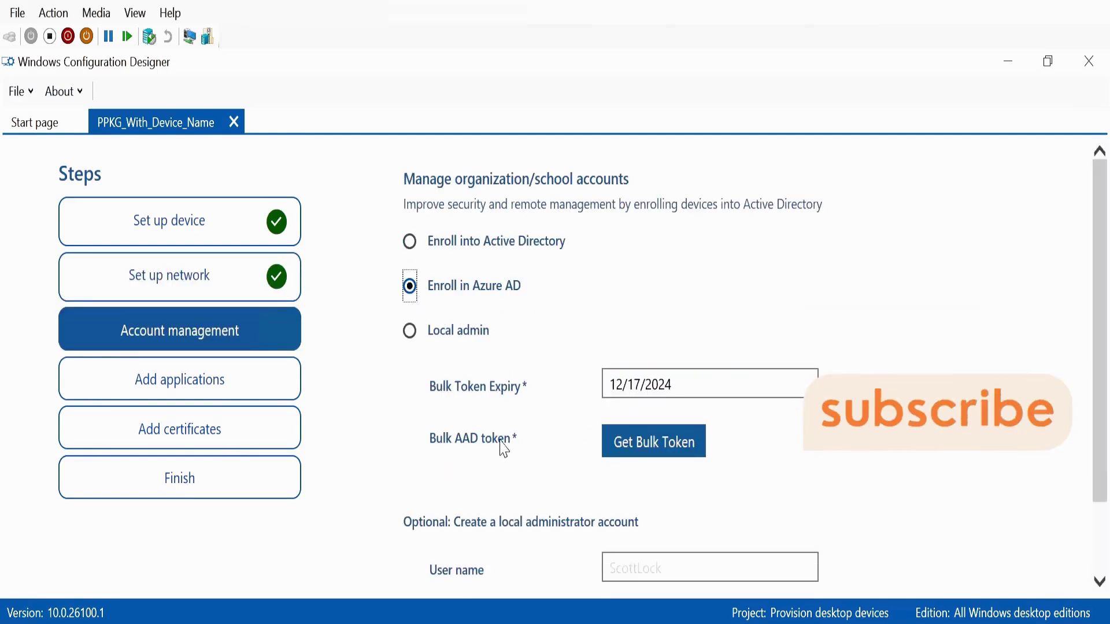
pyautogui.click(658, 456)
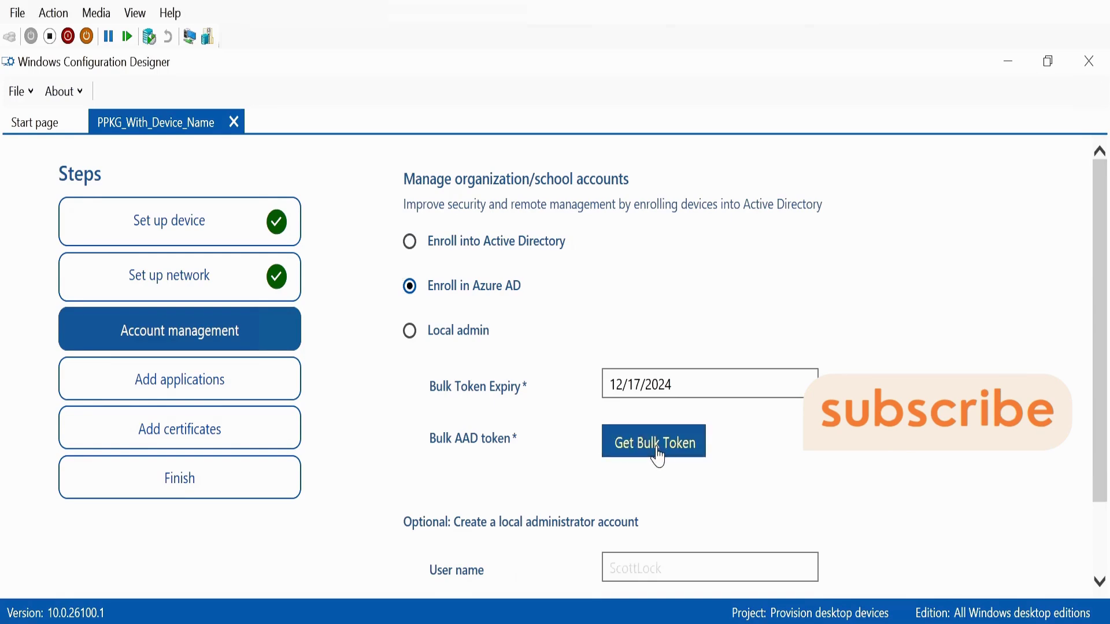
pyautogui.click(683, 426)
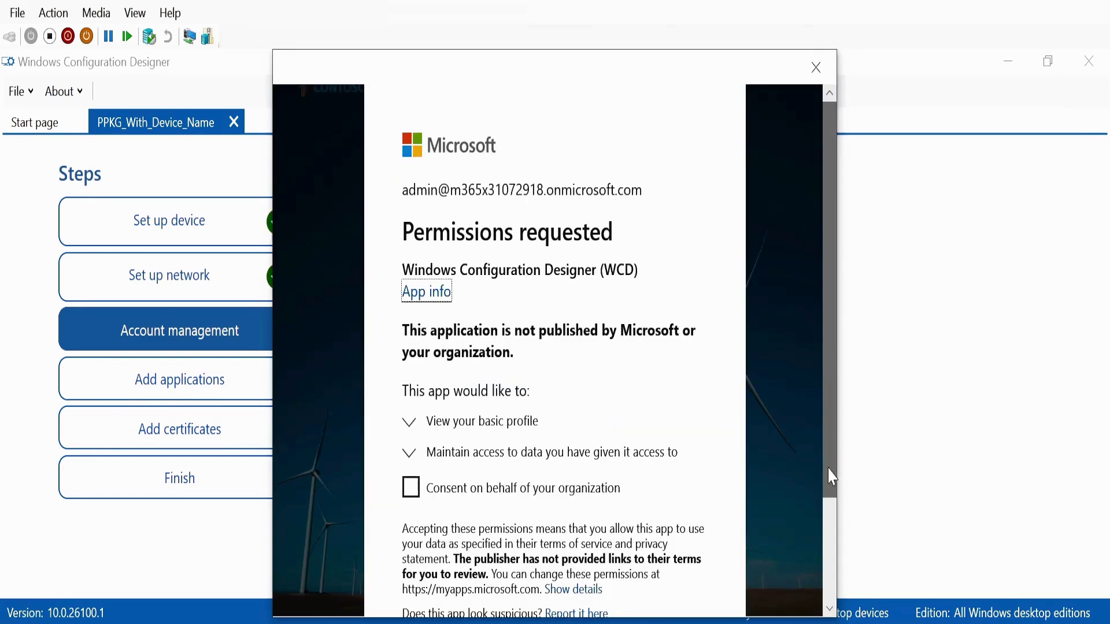
pyautogui.moveTo(833, 477); pyautogui.dragTo(830, 588)
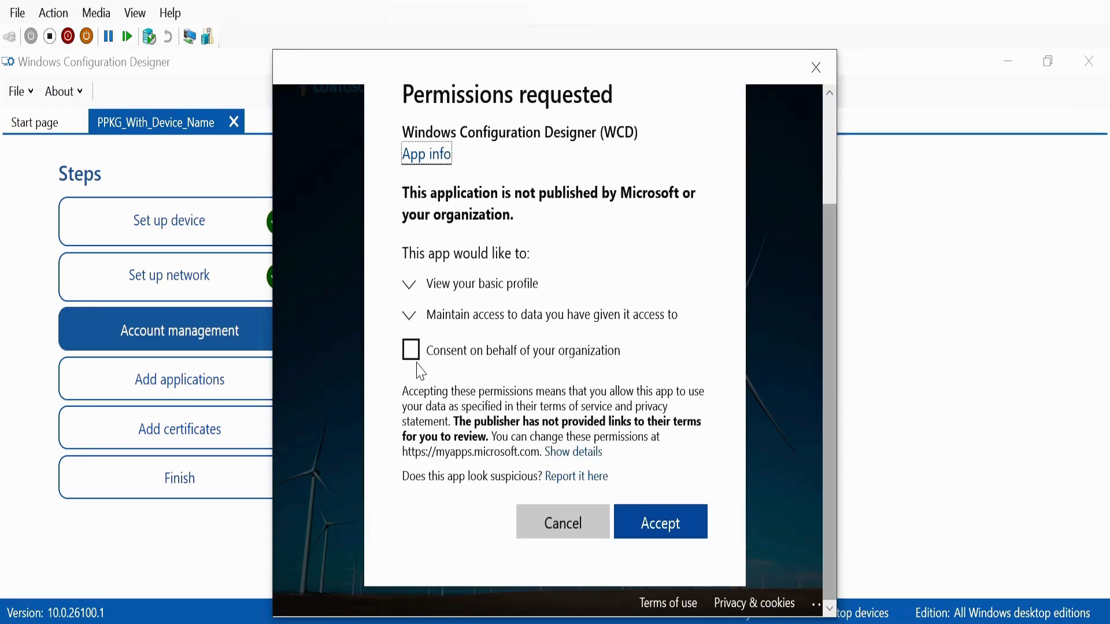
pyautogui.click(656, 524)
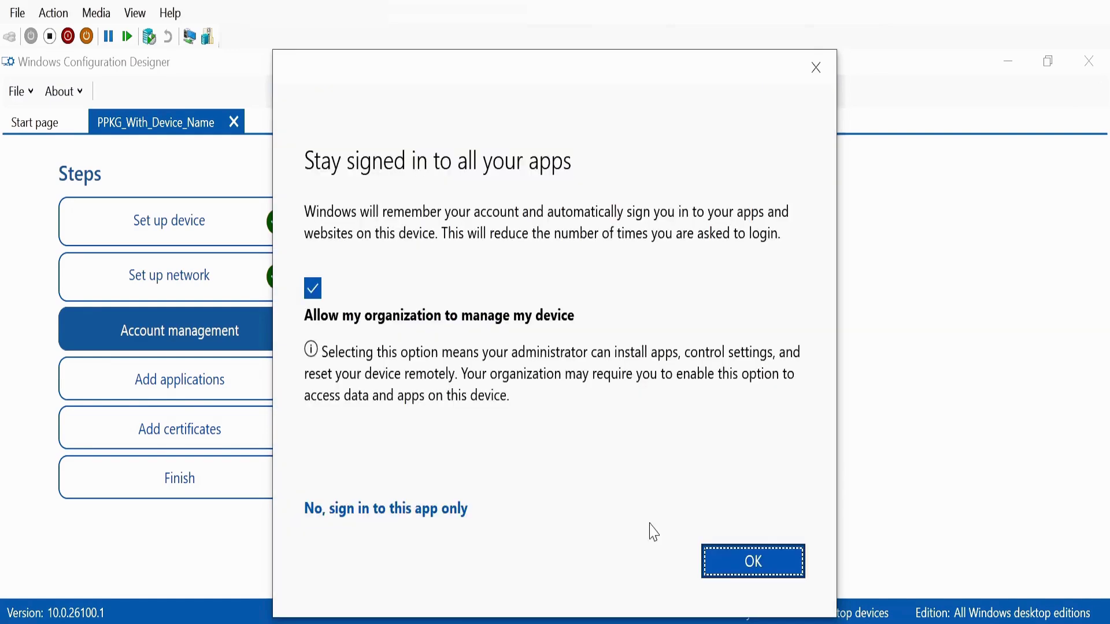
pyautogui.click(317, 299)
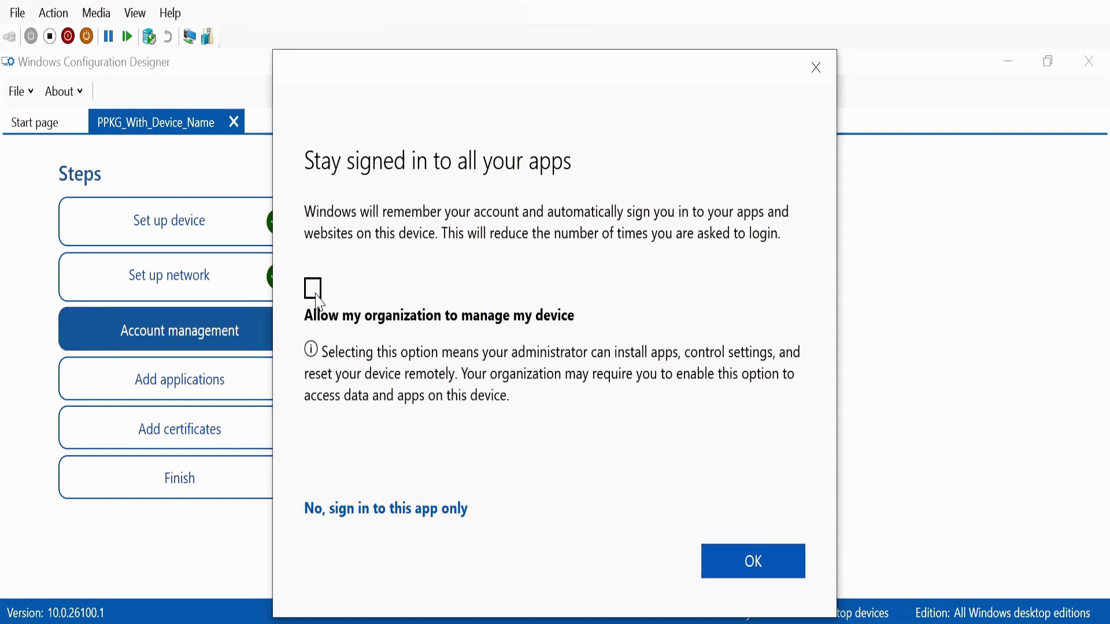
pyautogui.click(394, 509)
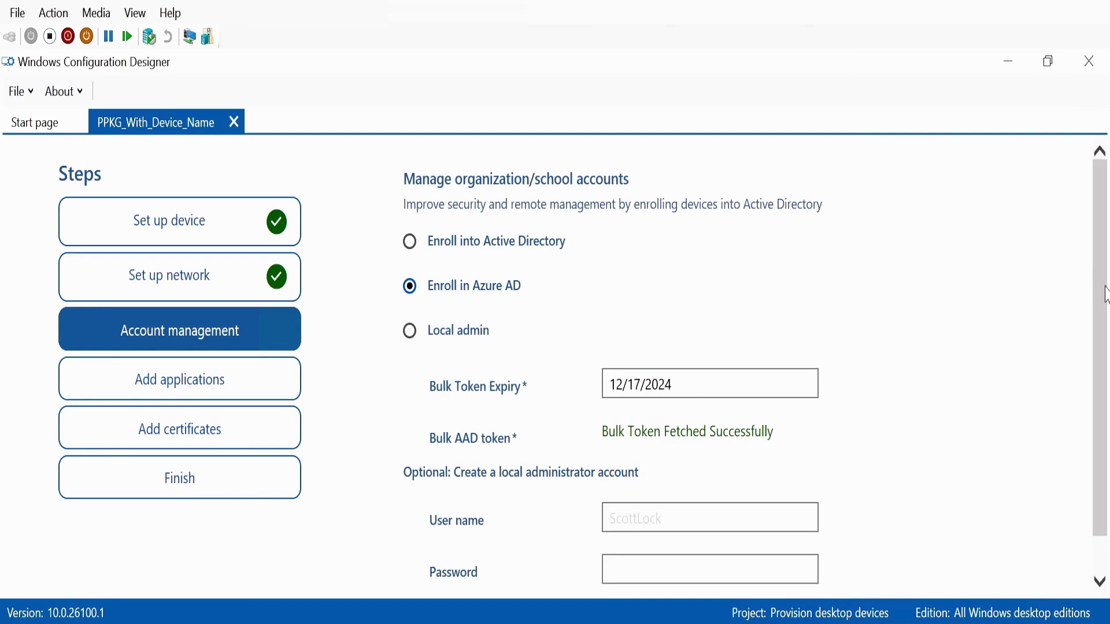
pyautogui.scroll(-1, 1106, 295)
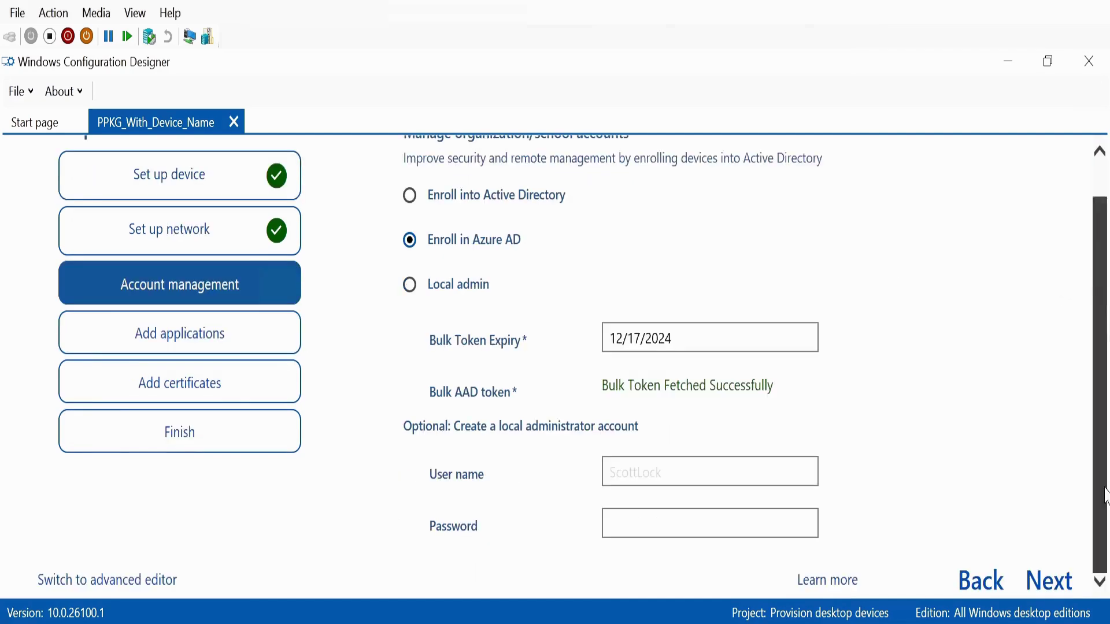
pyautogui.click(1047, 580)
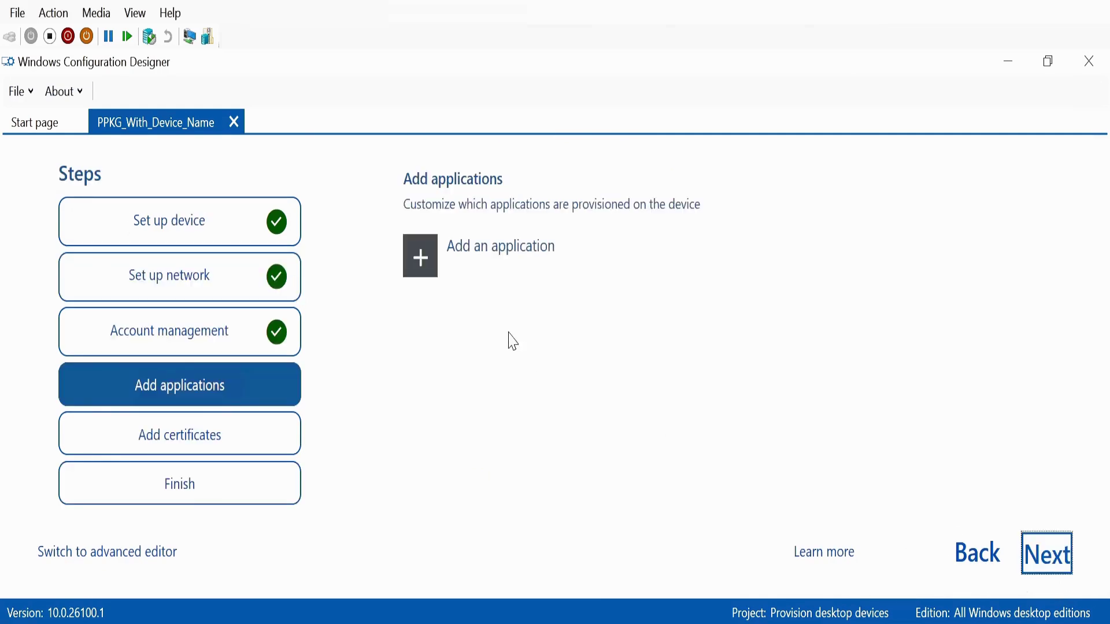
# Skip Add applications and Add certificates, then create the package from the Finish summary
pyautogui.click(1039, 554)
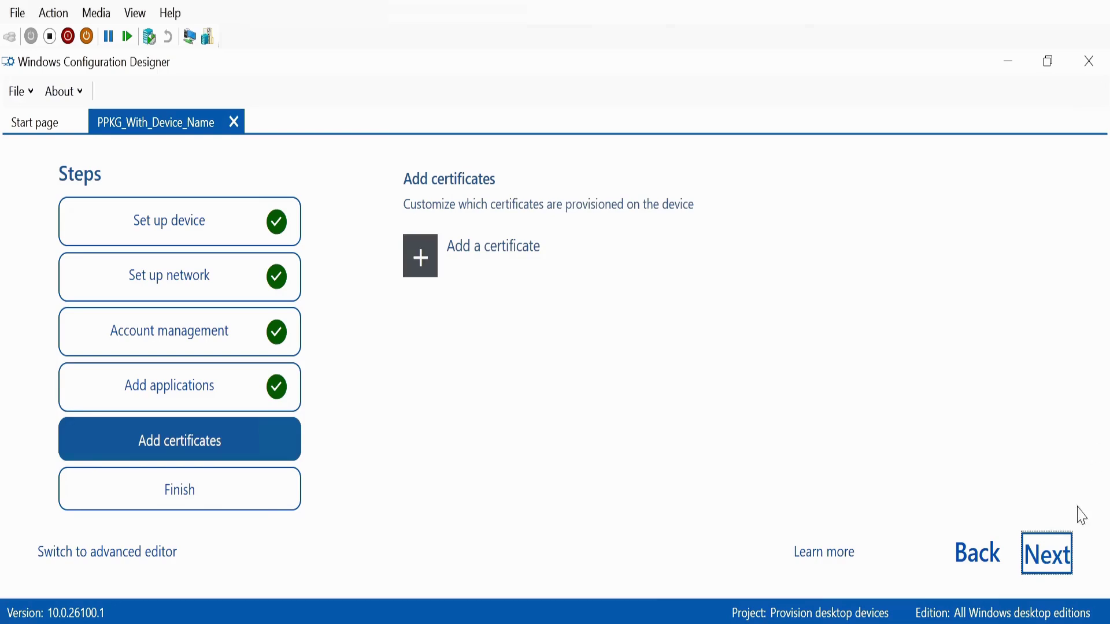
pyautogui.click(1051, 564)
pyautogui.moveTo(1103, 302); pyautogui.dragTo(1053, 542)
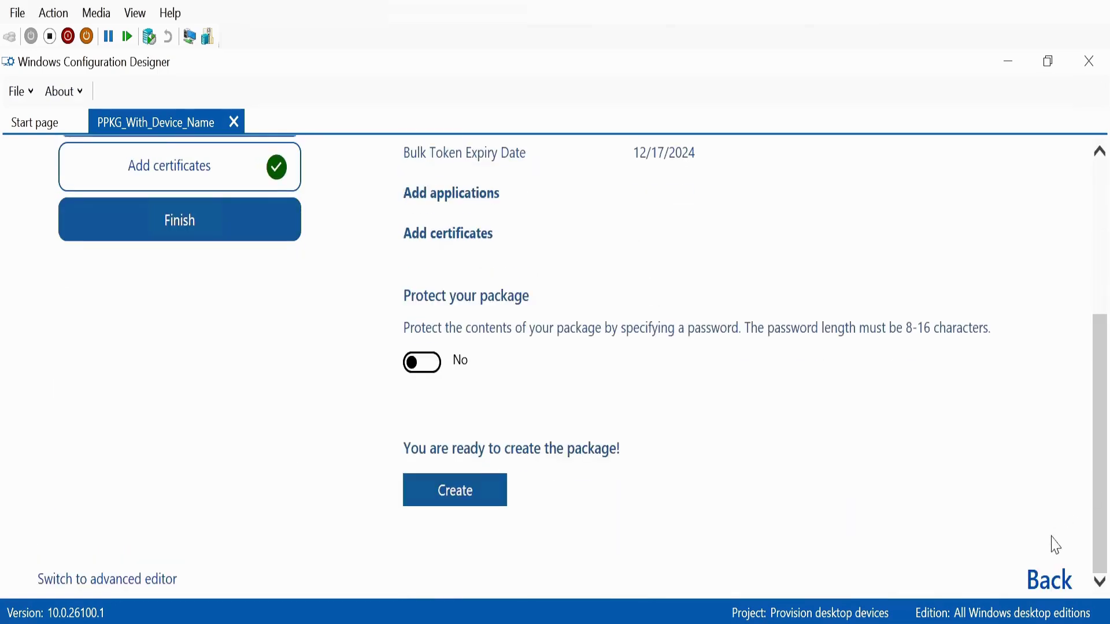
pyautogui.click(465, 490)
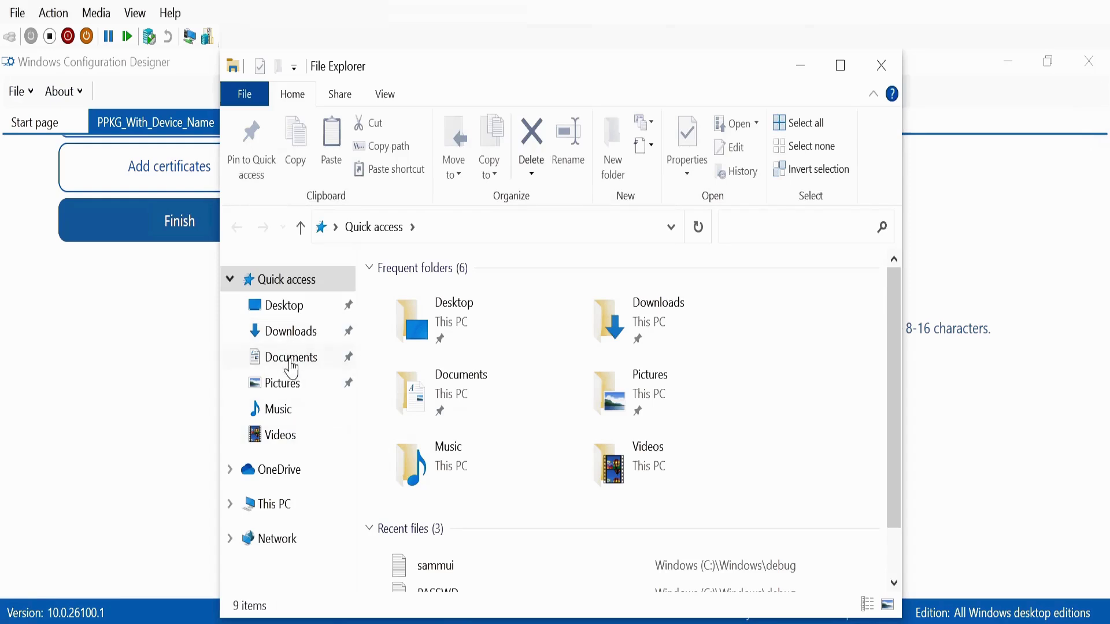
# Open PPKG_With_Device_Name.ppkg from its Desktop folder, cancel adding it, and dismiss the failure
pyautogui.click(284, 305)
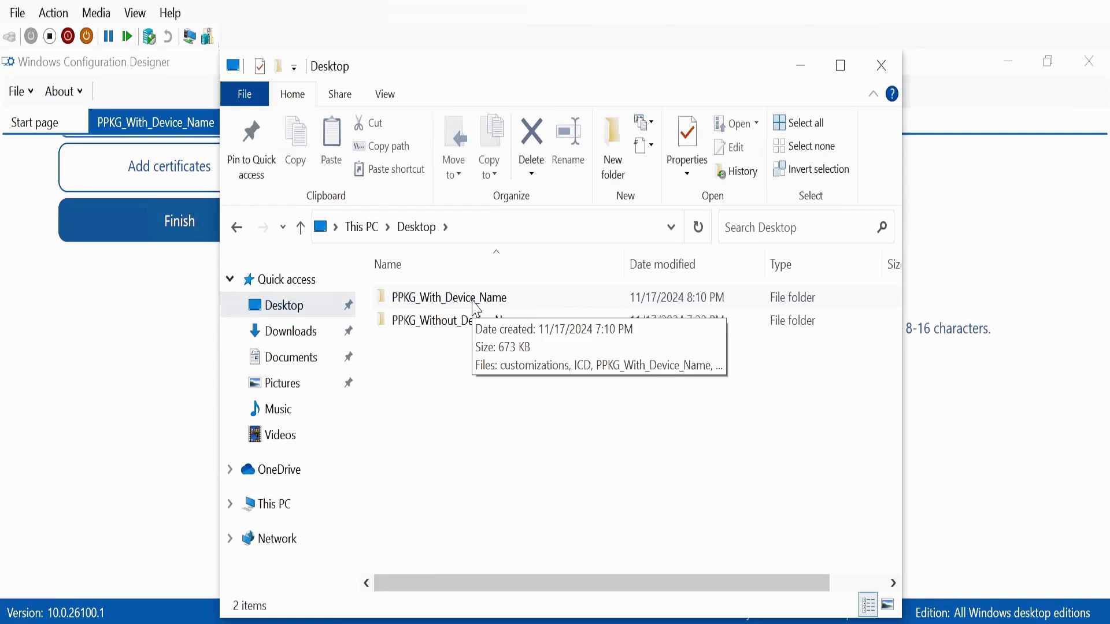
pyautogui.doubleClick(477, 307)
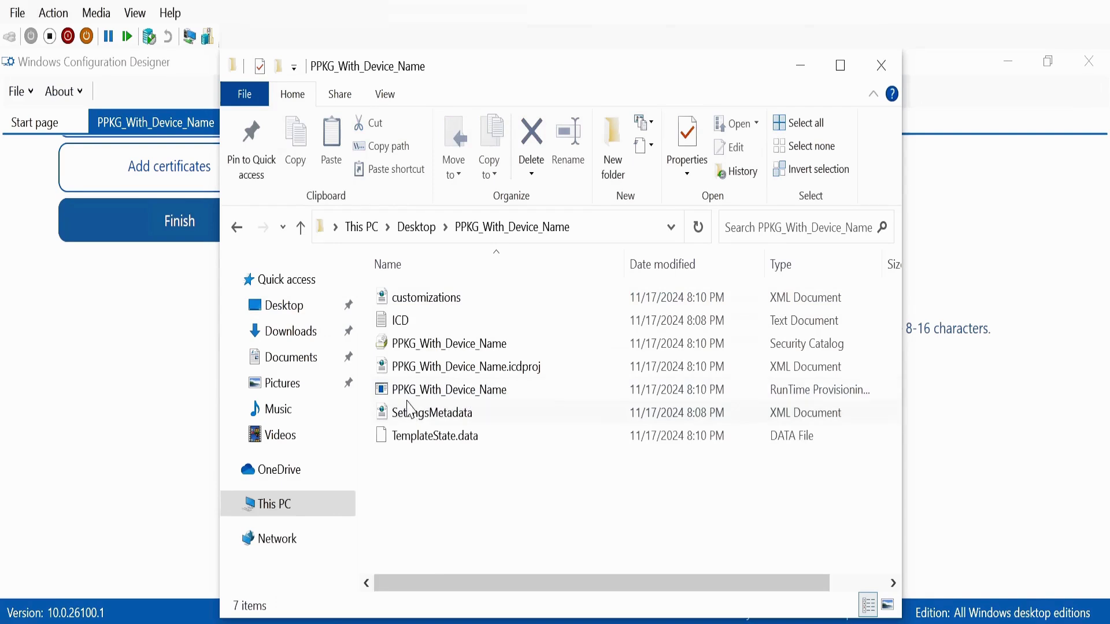
pyautogui.click(496, 398)
pyautogui.rightClick(495, 397)
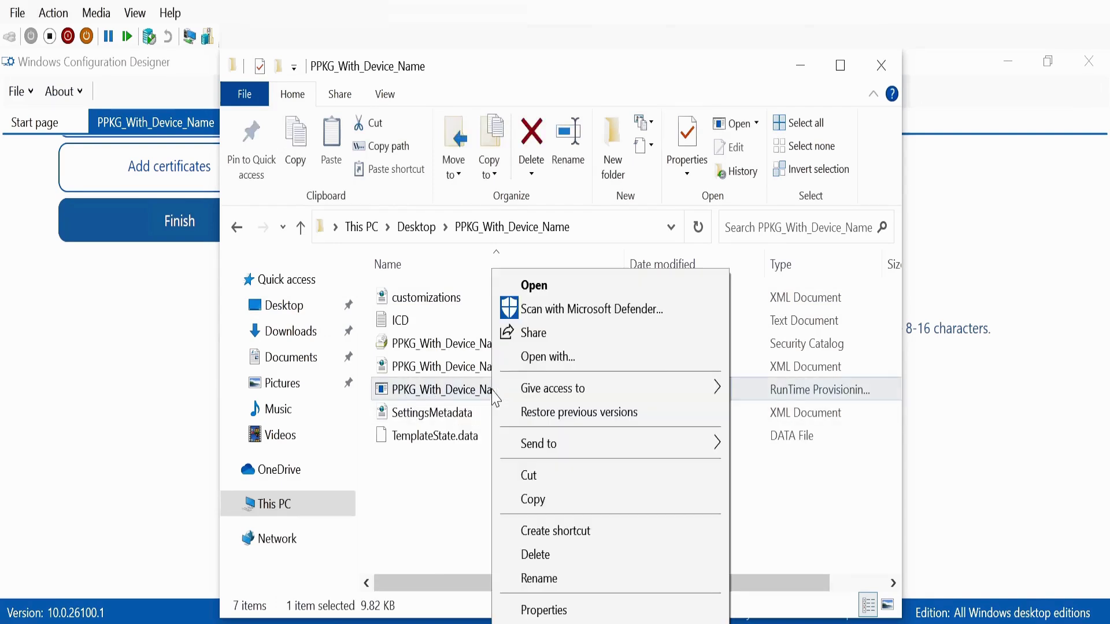
pyautogui.click(550, 288)
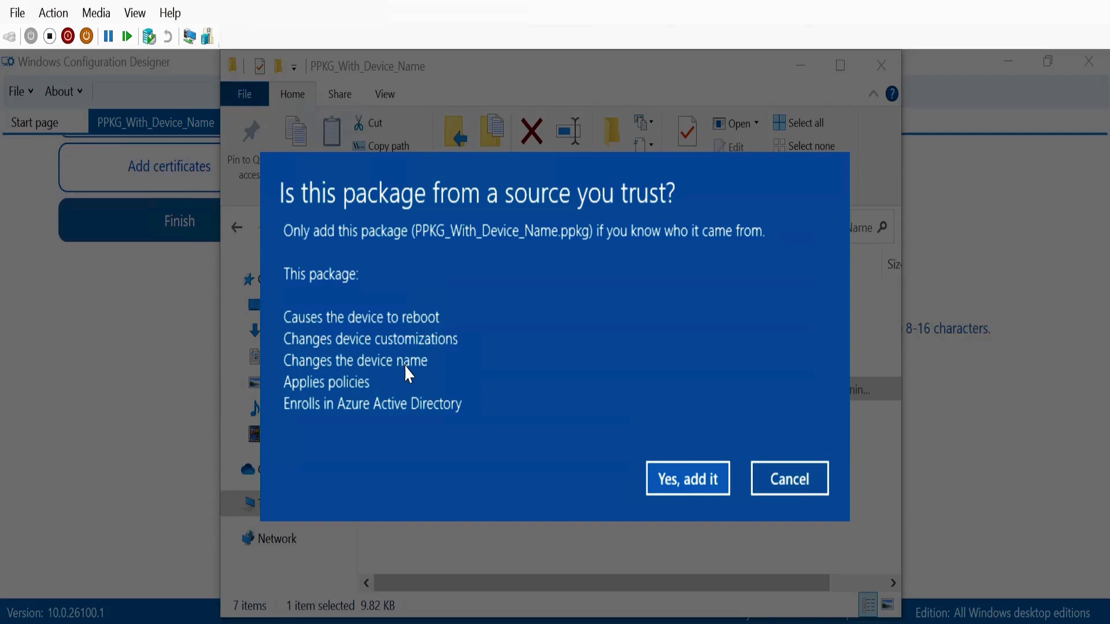
pyautogui.click(810, 485)
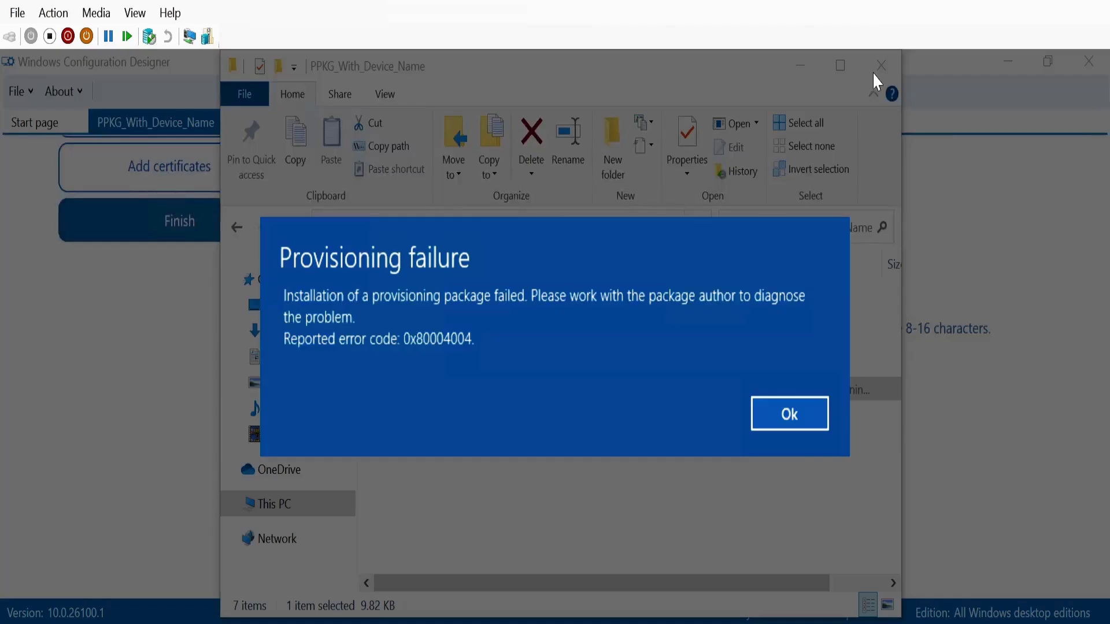
pyautogui.click(788, 413)
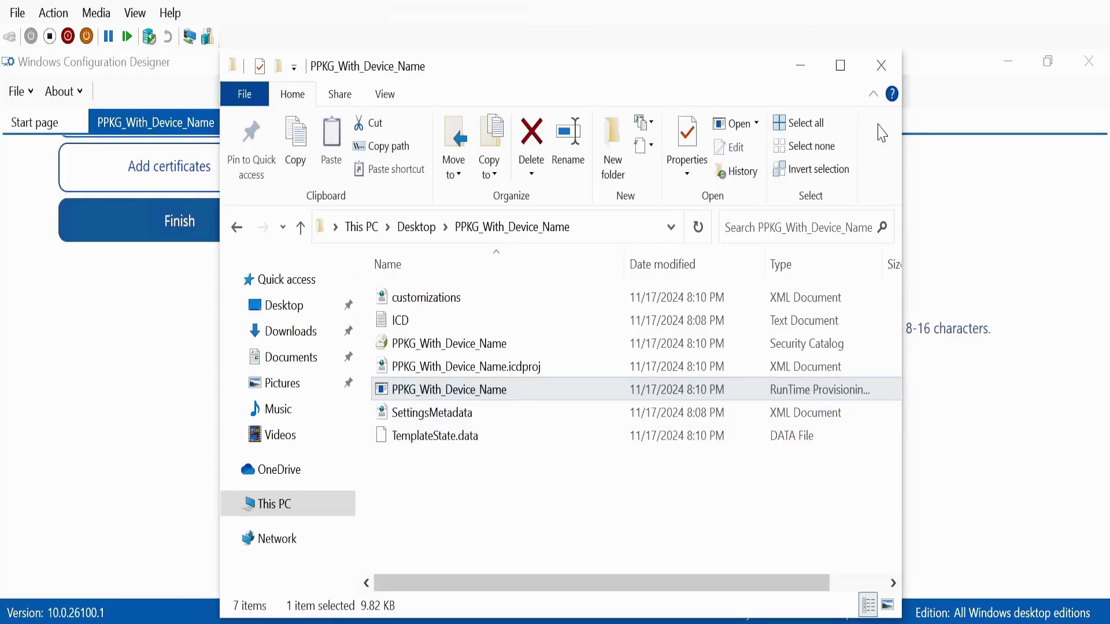
# Close the first project and create PPKG_Without_Device_Name in Desktop\PPKG_Without_Device_Name
pyautogui.click(882, 72)
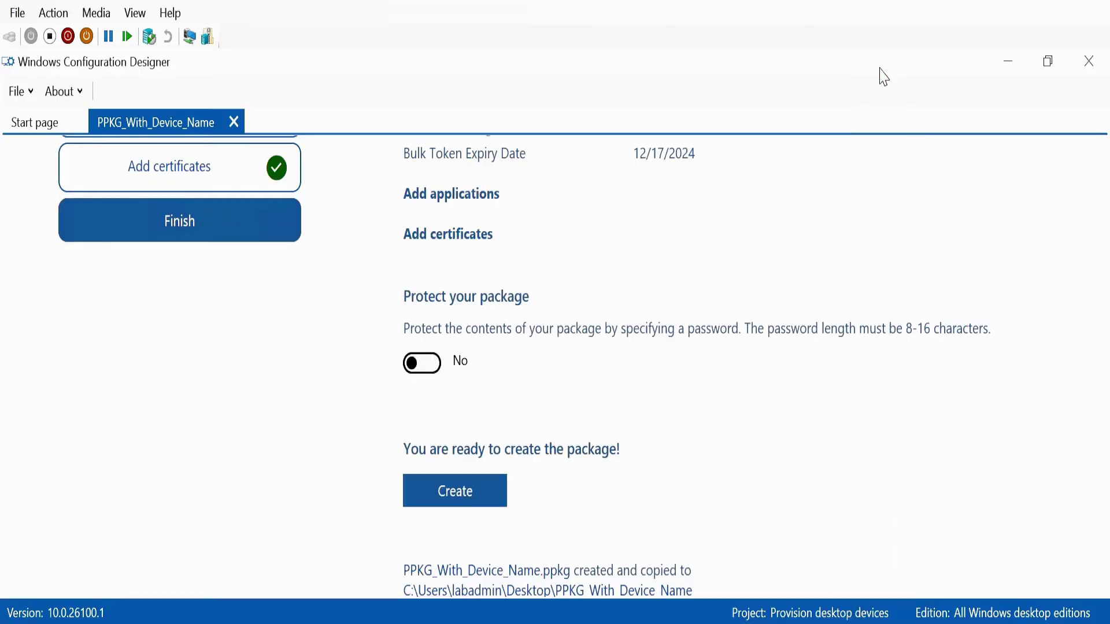
pyautogui.click(235, 122)
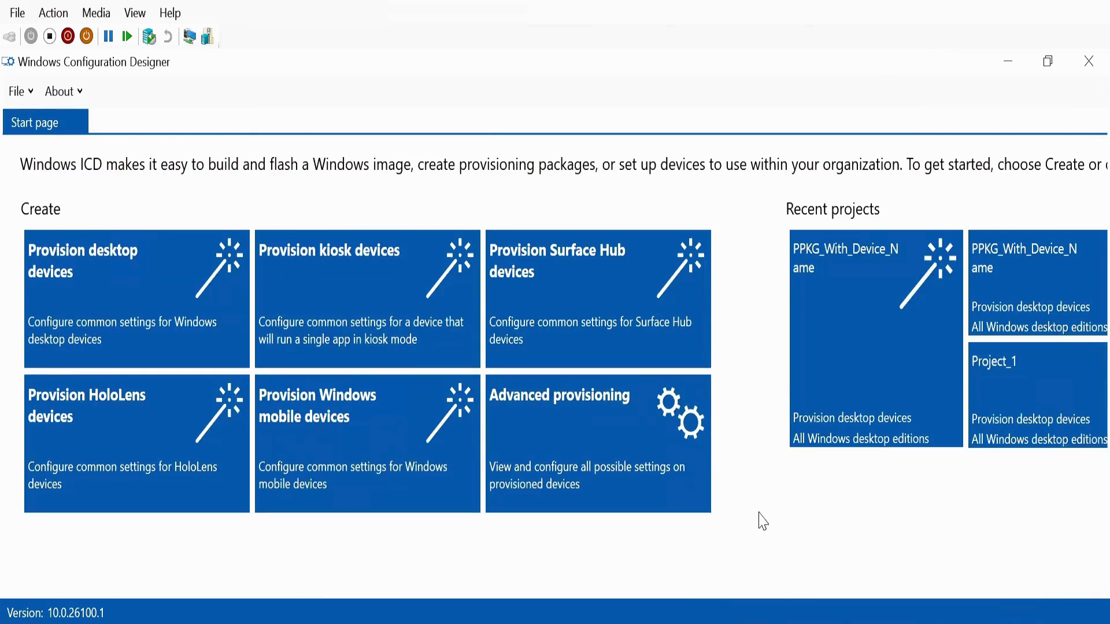
pyautogui.click(166, 318)
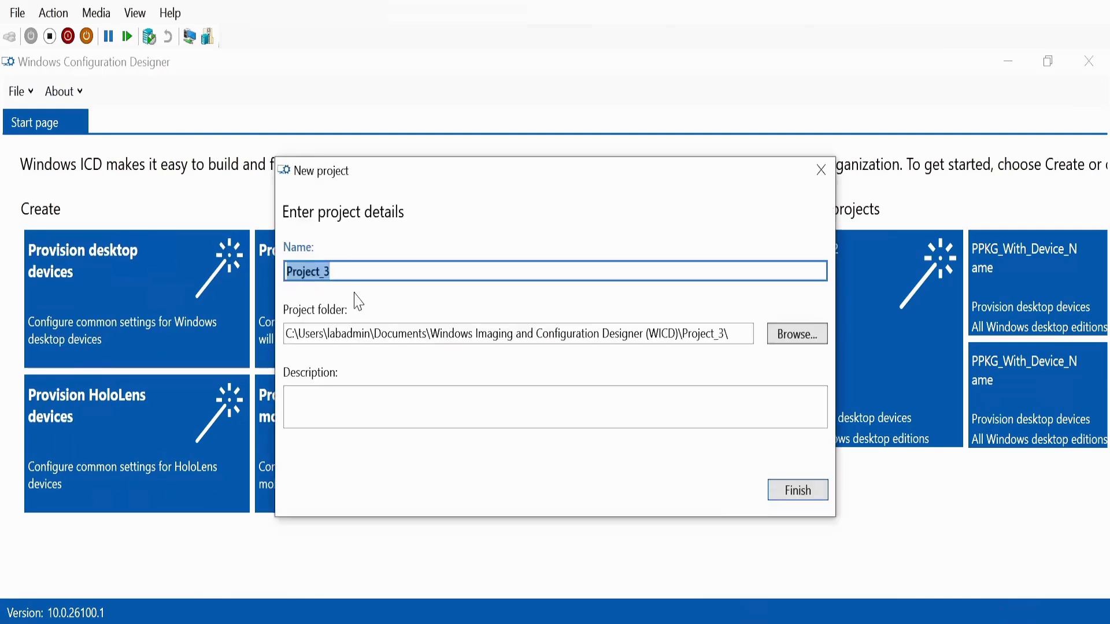
pyautogui.write('PPKG_Without_Device_Name')
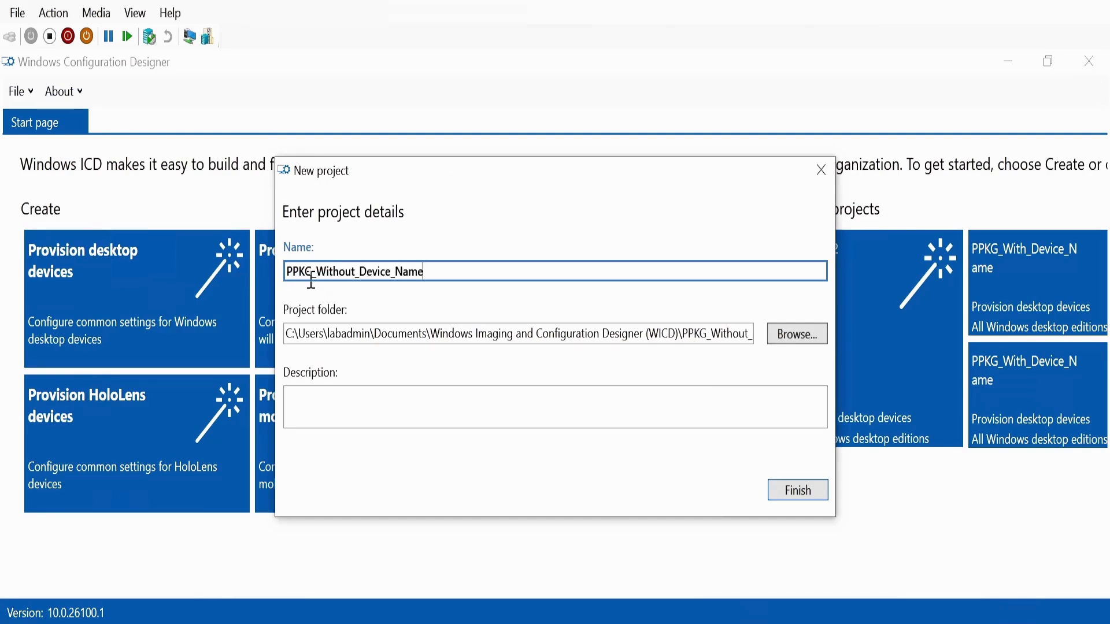
pyautogui.click(804, 335)
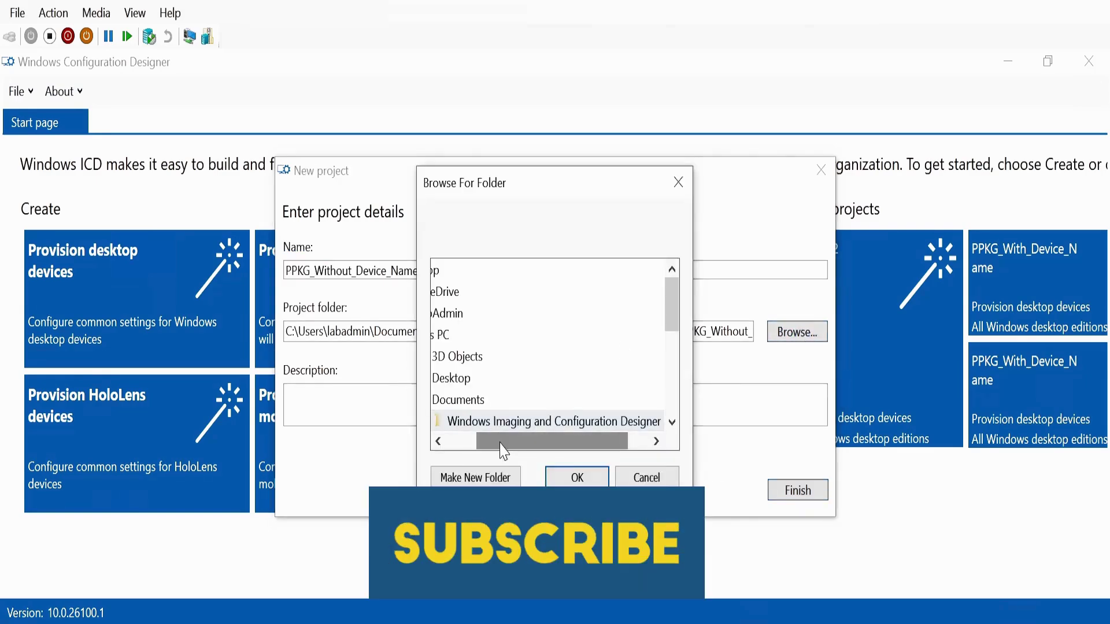
pyautogui.click(452, 399)
pyautogui.click(452, 378)
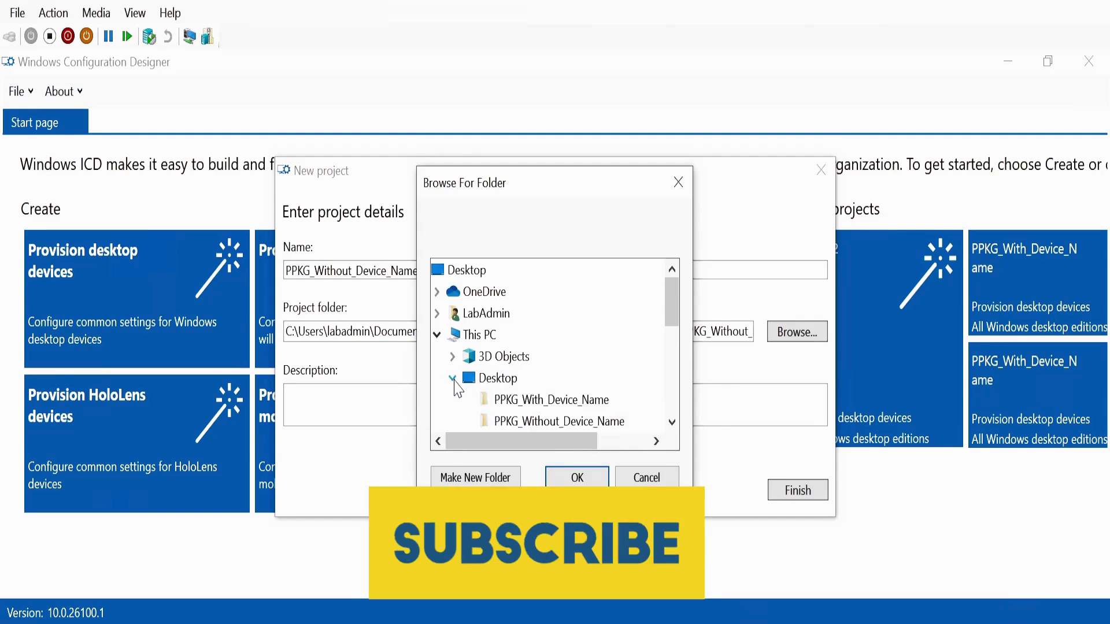
pyautogui.click(545, 426)
pyautogui.click(584, 480)
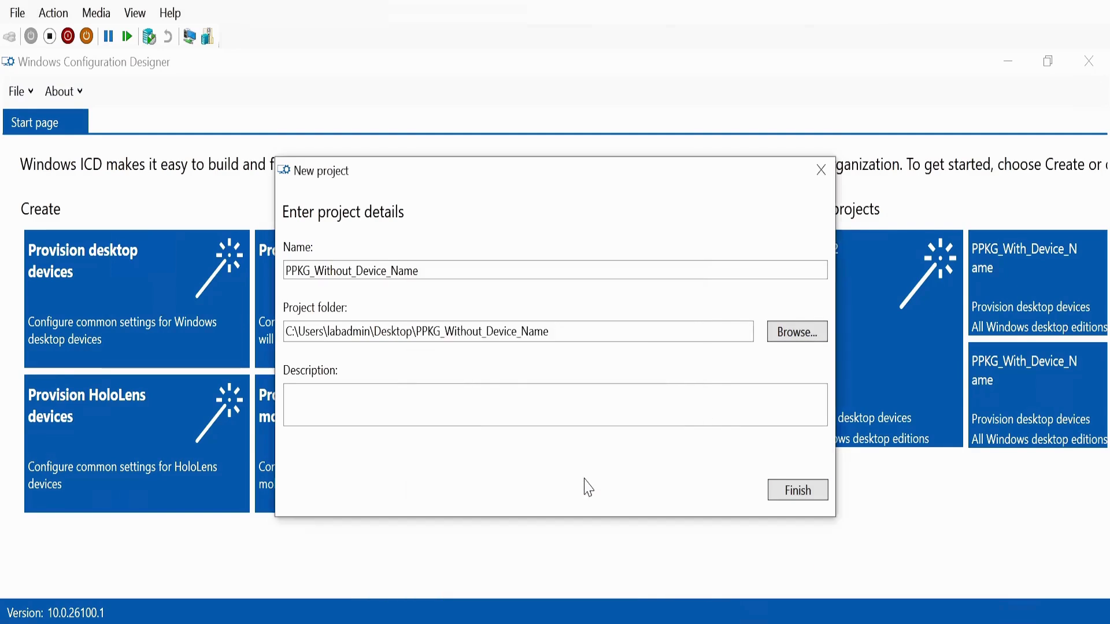
pyautogui.click(788, 493)
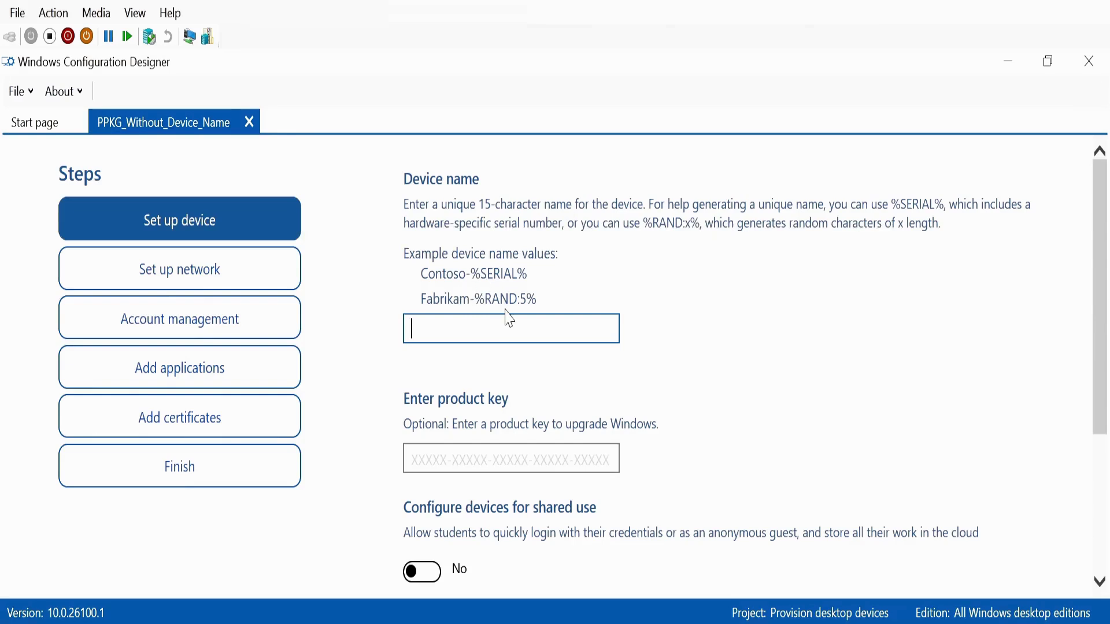
# Set the device name to the Contoso-%SERIAL% example
pyautogui.moveTo(527, 275); pyautogui.dragTo(438, 277)
pyautogui.hotkey('ctrl', 'c')
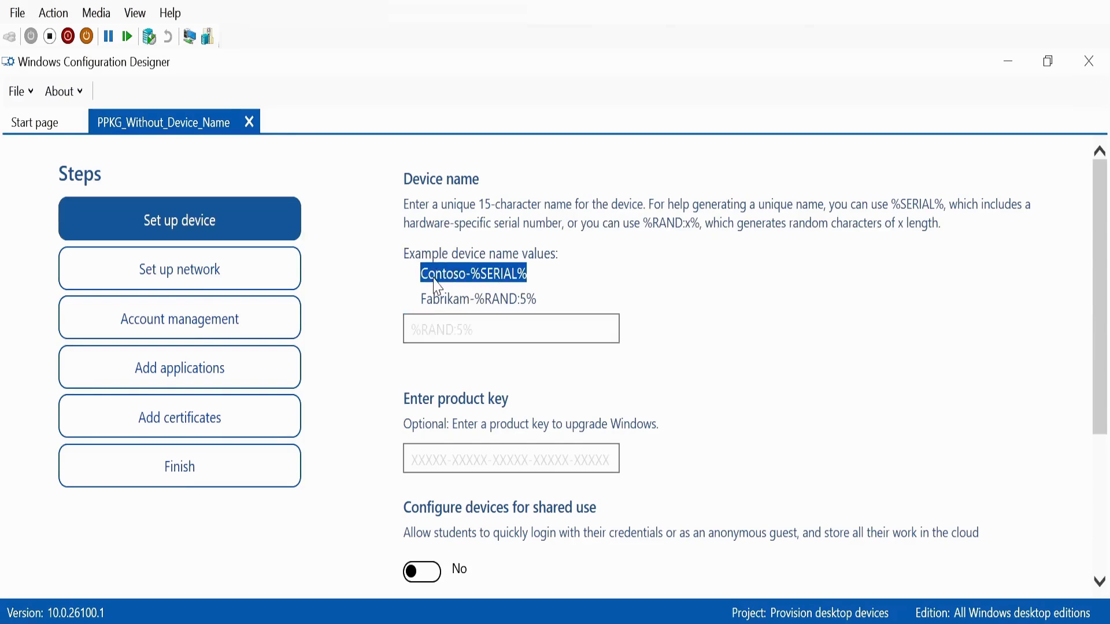
pyautogui.click(457, 333)
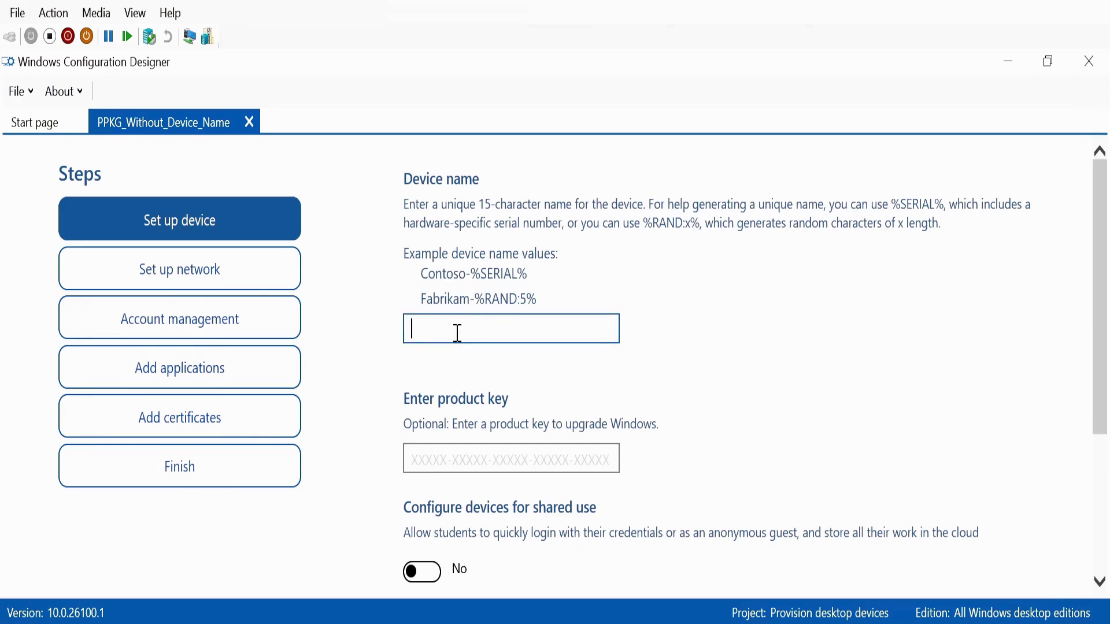
pyautogui.hotkey('ctrl', 'v')
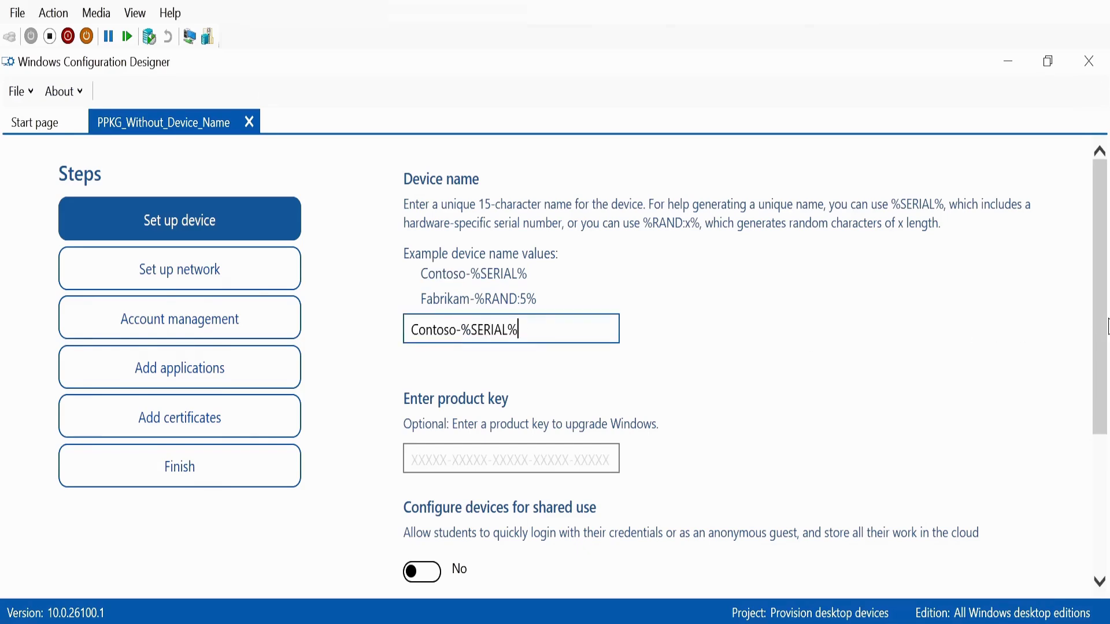
# Turn off Wi-Fi network setup
pyautogui.moveTo(1100, 367); pyautogui.dragTo(1095, 309)
pyautogui.moveTo(1100, 347); pyautogui.dragTo(1086, 555)
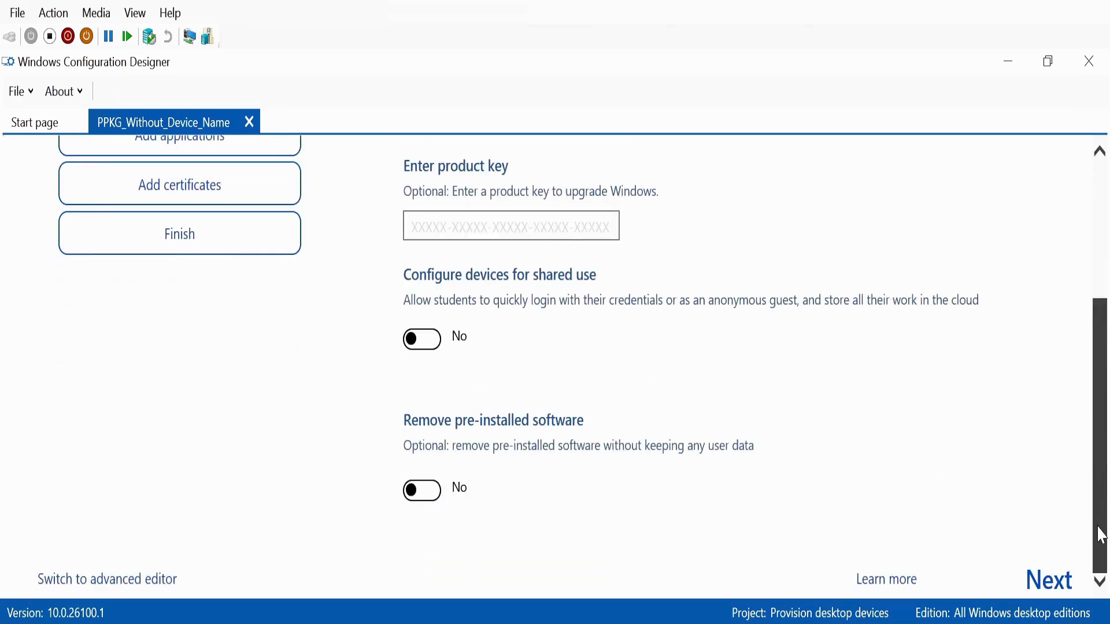
pyautogui.click(1056, 588)
pyautogui.click(419, 247)
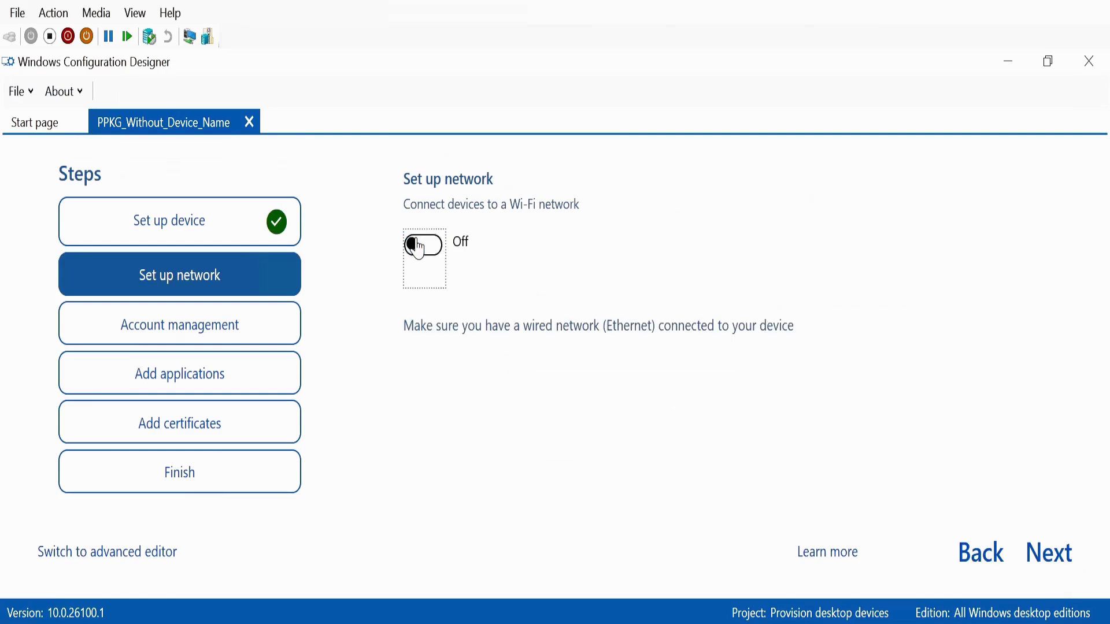
# Choose Azure AD enrollment with a fetched bulk token and continue past Add applications
pyautogui.click(1054, 557)
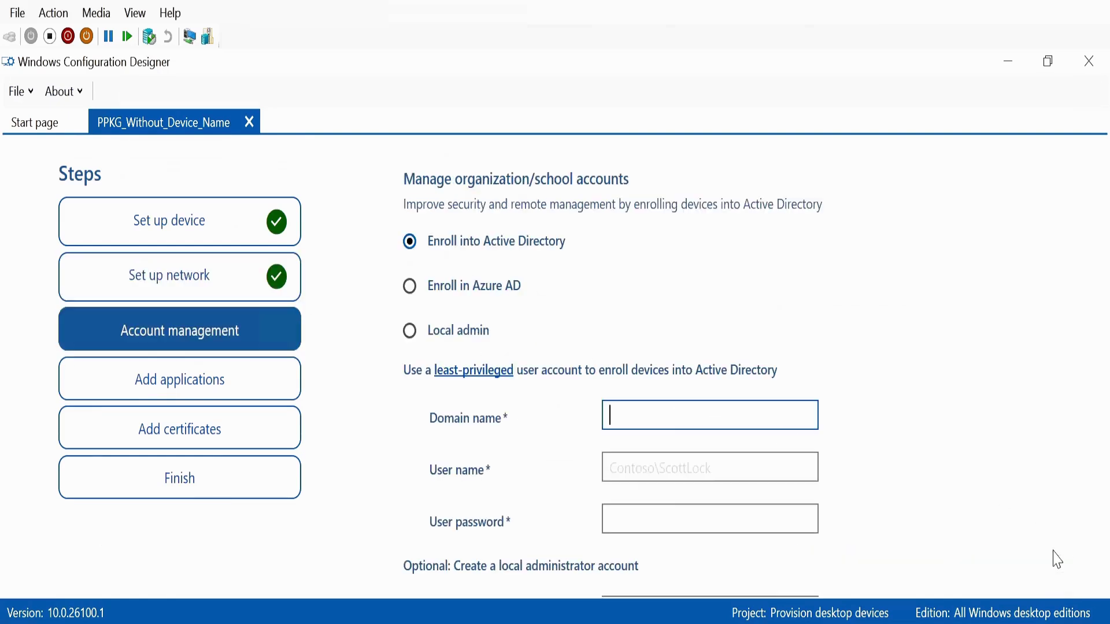
pyautogui.click(411, 288)
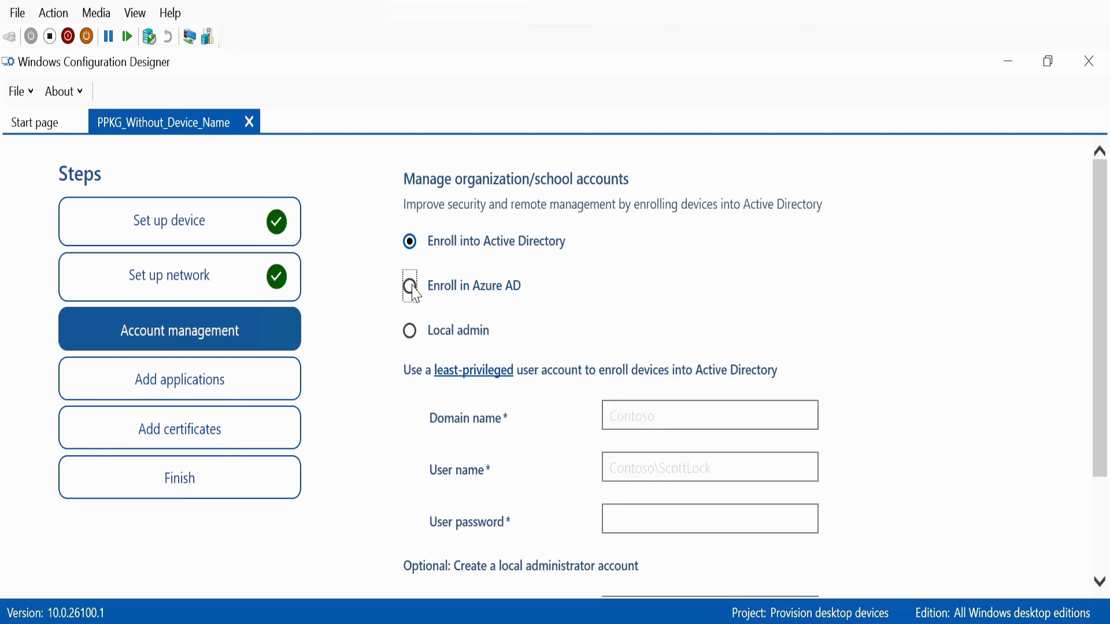
pyautogui.click(651, 455)
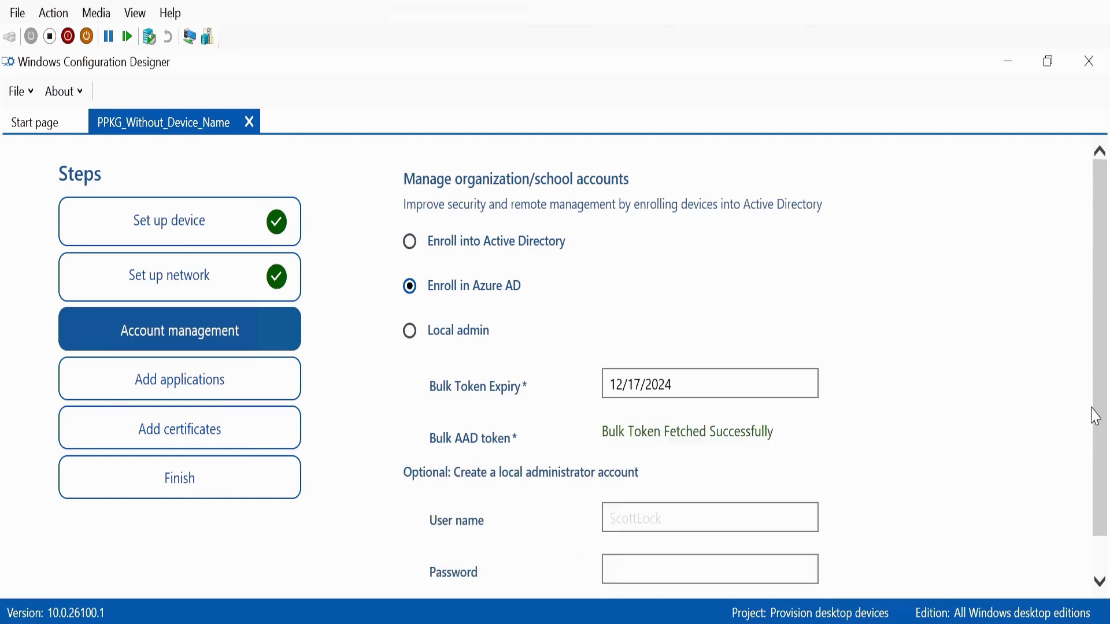
pyautogui.moveTo(1100, 416); pyautogui.dragTo(1100, 519)
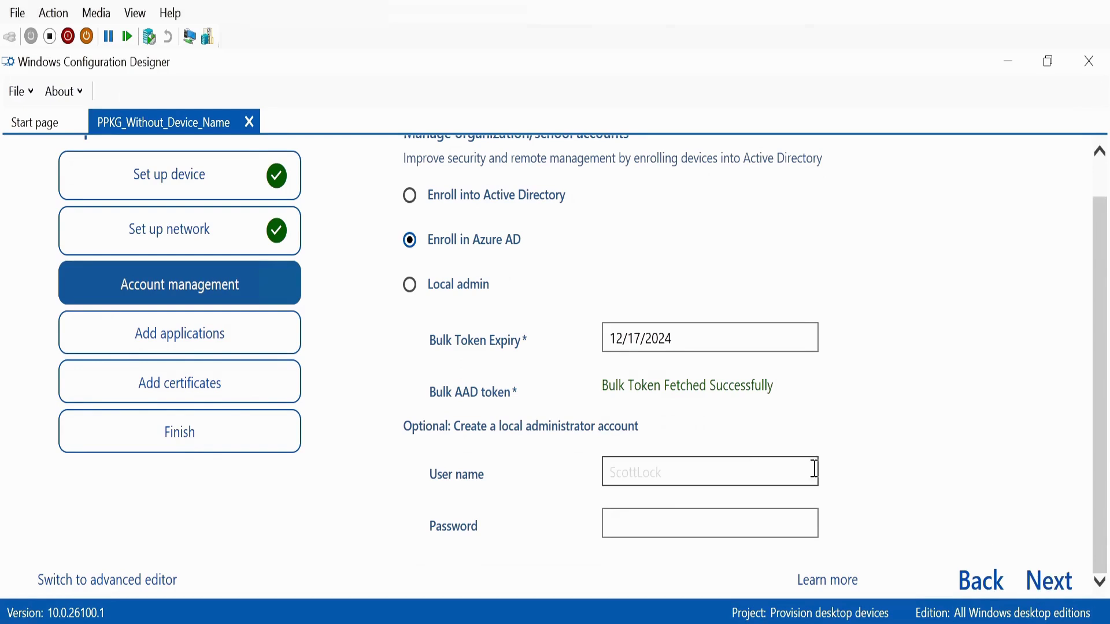
pyautogui.click(1051, 588)
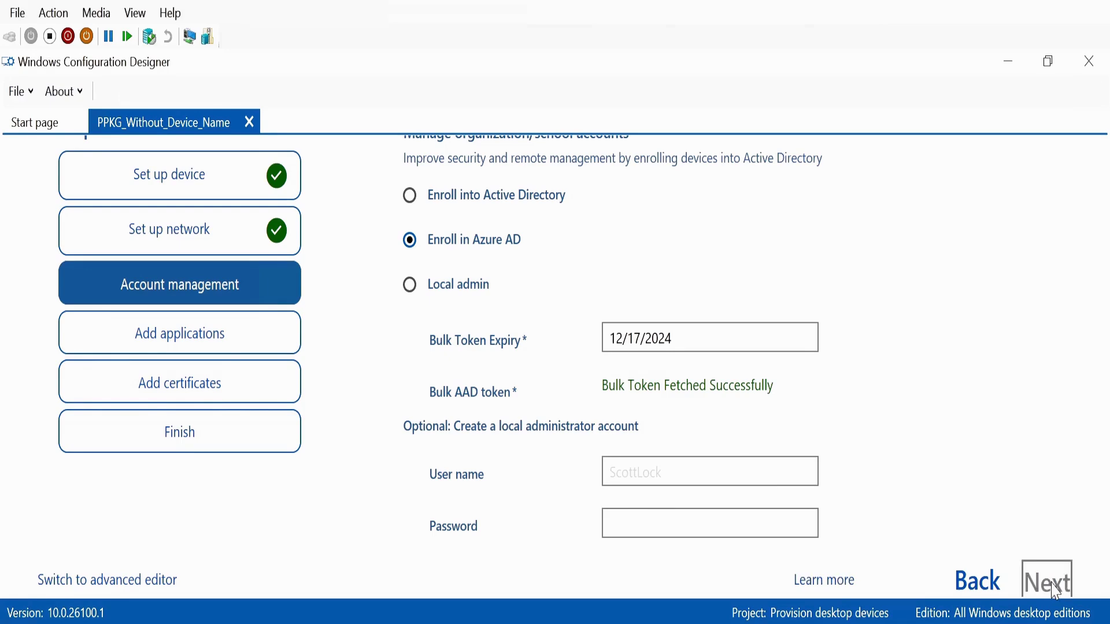
pyautogui.click(1053, 567)
# Skip certificates to the summary and request switching to the advanced editor
pyautogui.click(1051, 564)
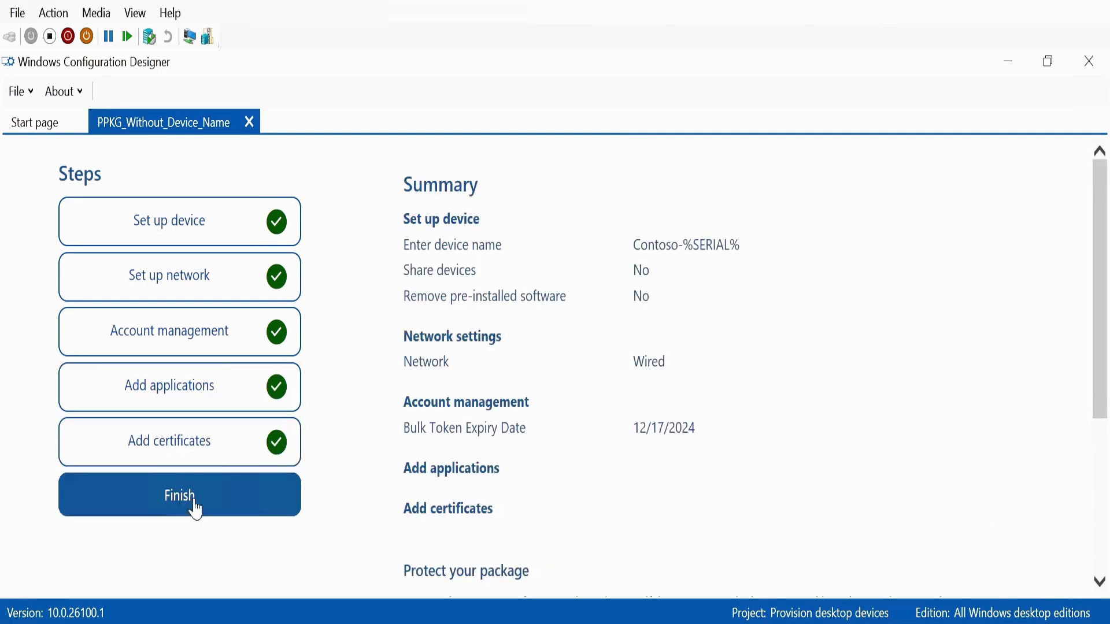
pyautogui.moveTo(1098, 230); pyautogui.dragTo(1106, 491)
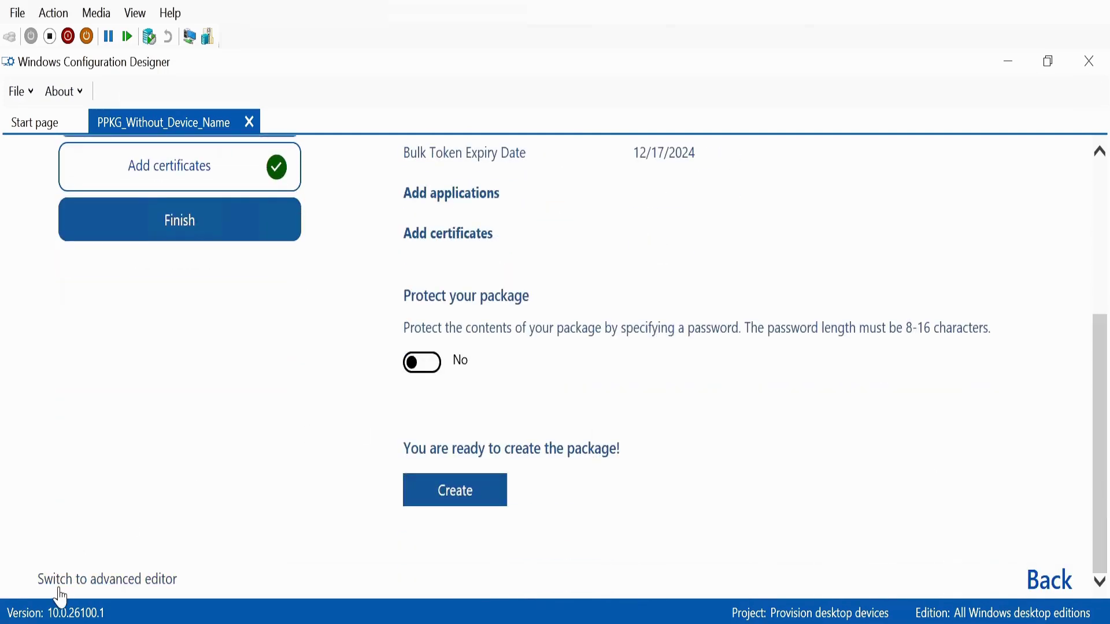
pyautogui.click(147, 590)
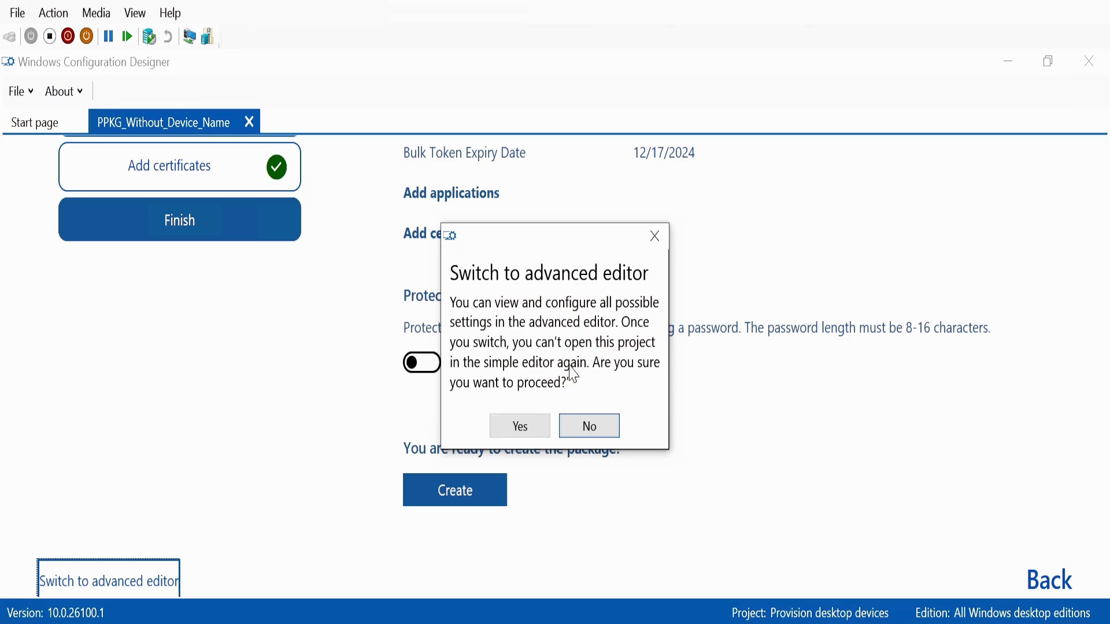
# Switch to the advanced editor and search the settings for 'computer'
pyautogui.click(528, 431)
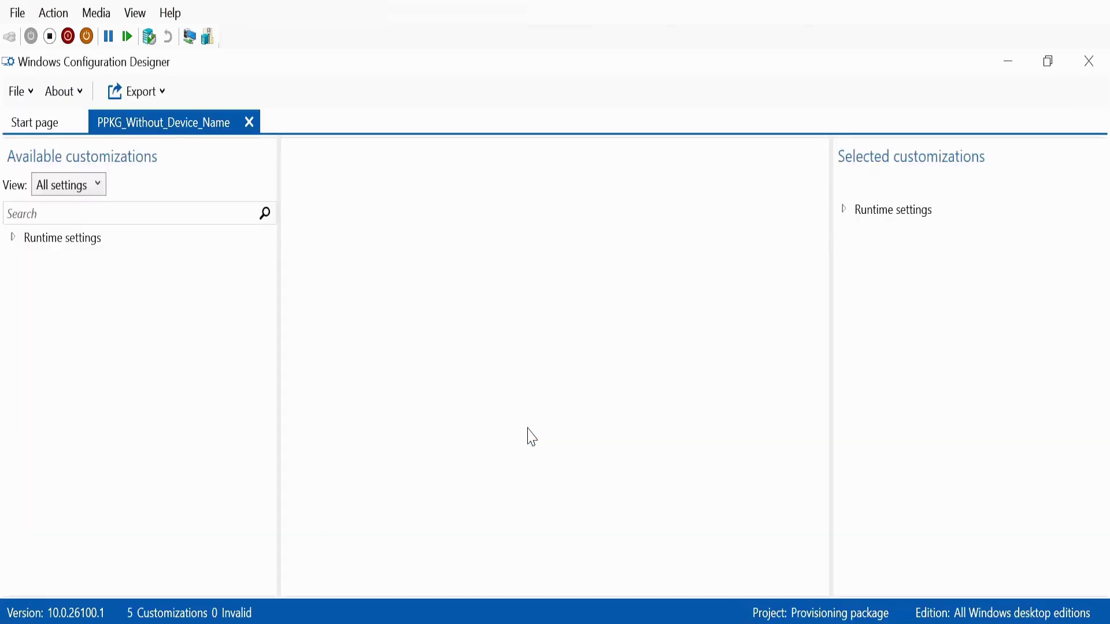
pyautogui.click(76, 214)
pyautogui.write('computer')
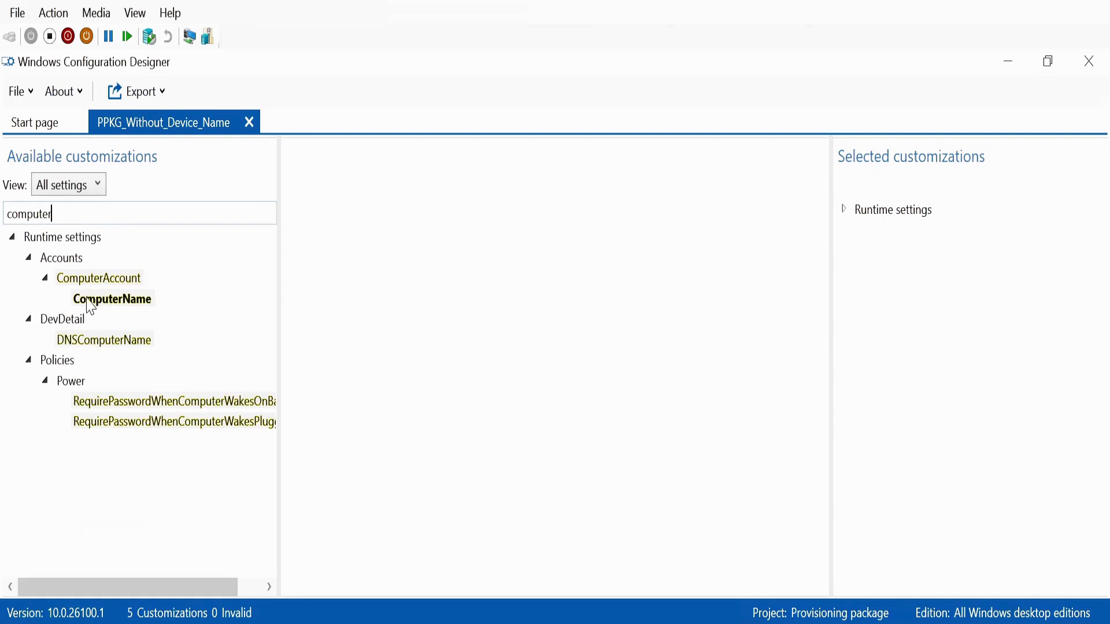
pyautogui.click(103, 341)
pyautogui.click(844, 209)
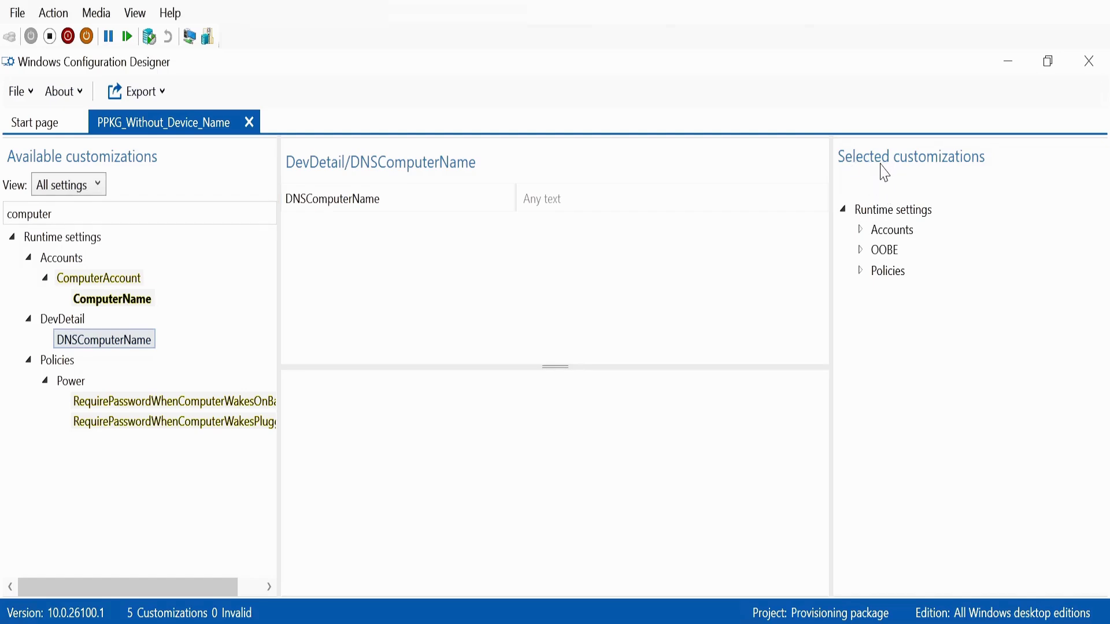
# Remove the ComputerName customization under Accounts > ComputerAccount
pyautogui.click(861, 230)
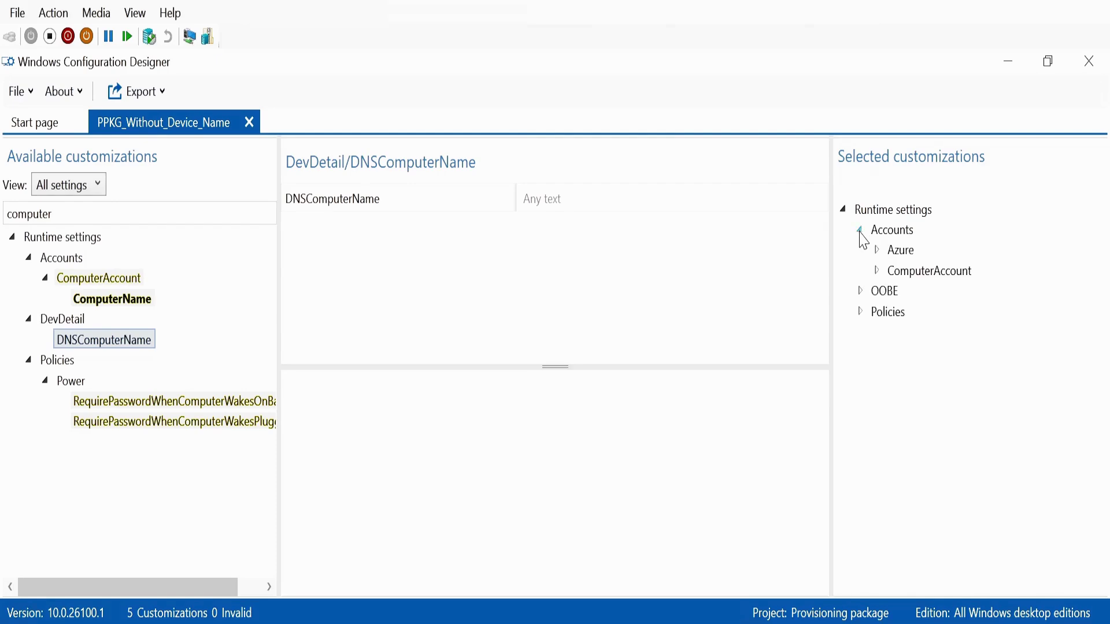
pyautogui.click(877, 251)
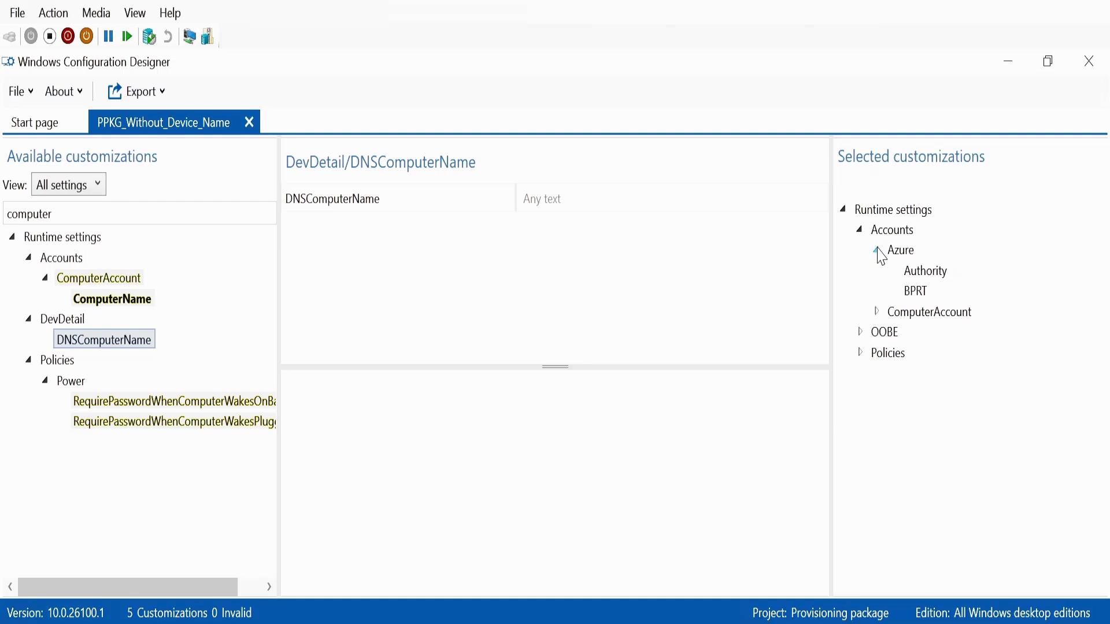
pyautogui.click(878, 313)
pyautogui.click(943, 336)
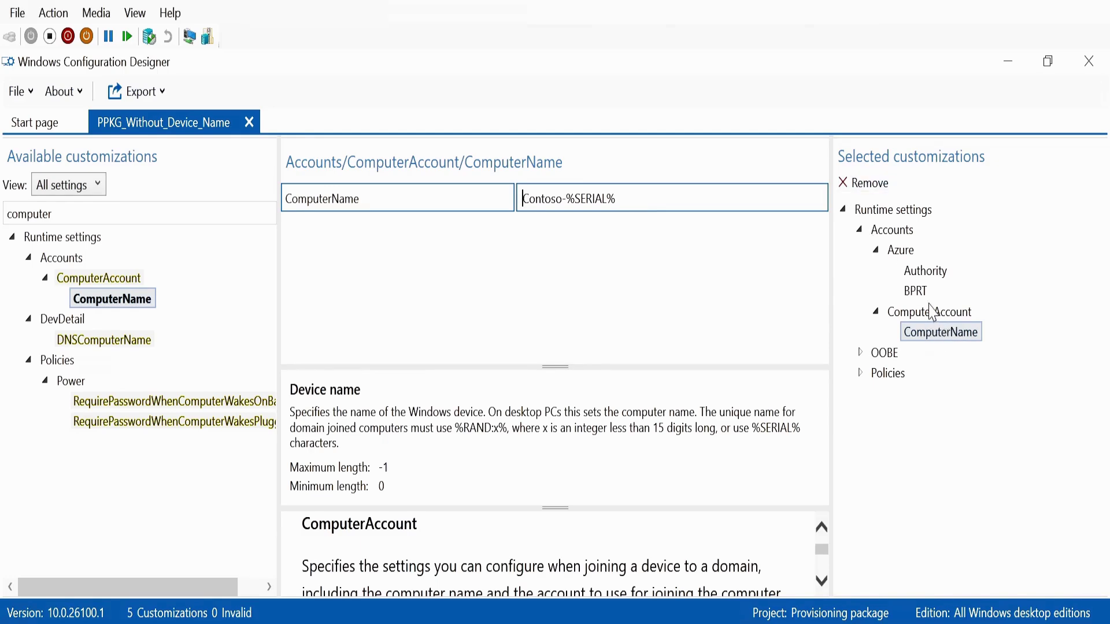
pyautogui.click(865, 186)
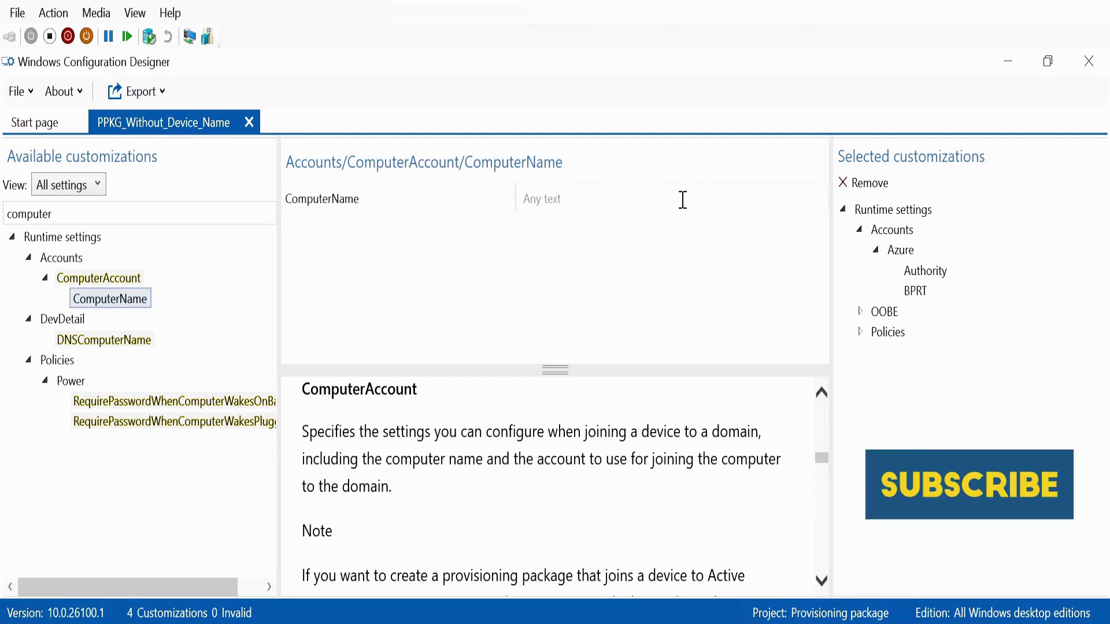
# Export and build an unencrypted, unsigned PPKG_Without_Device_Name.ppkg into its Desktop folder
pyautogui.click(144, 97)
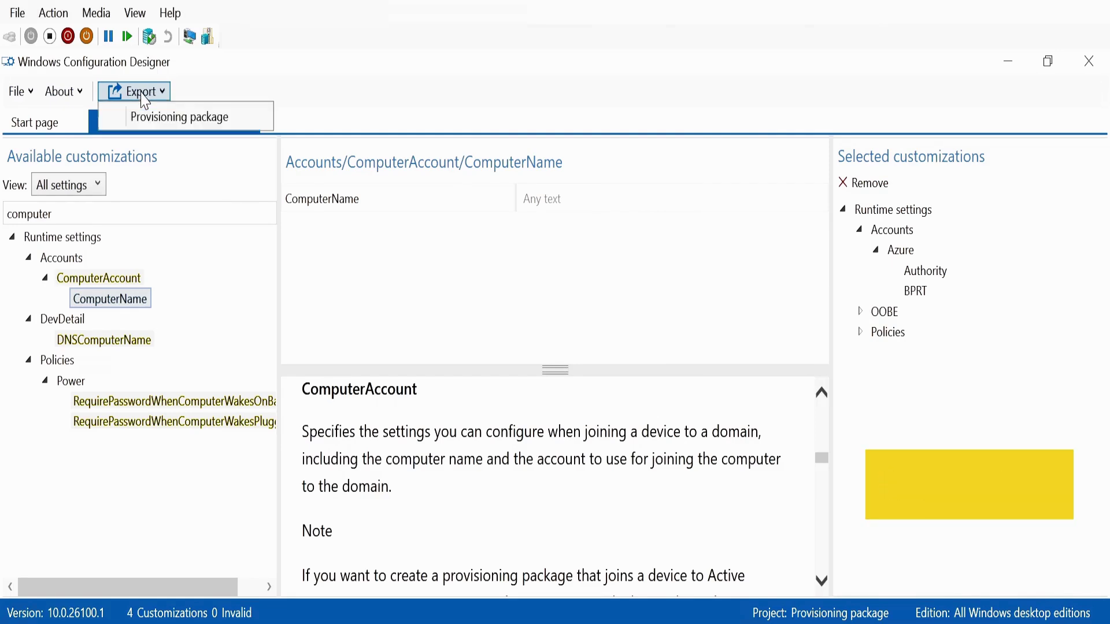
pyautogui.click(163, 122)
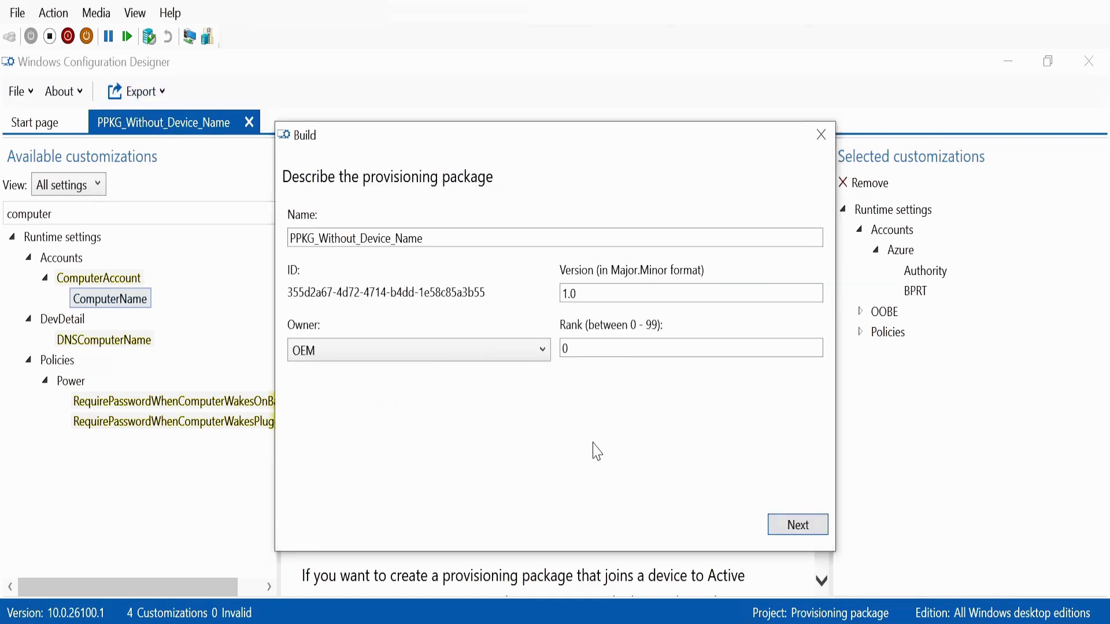
pyautogui.click(809, 536)
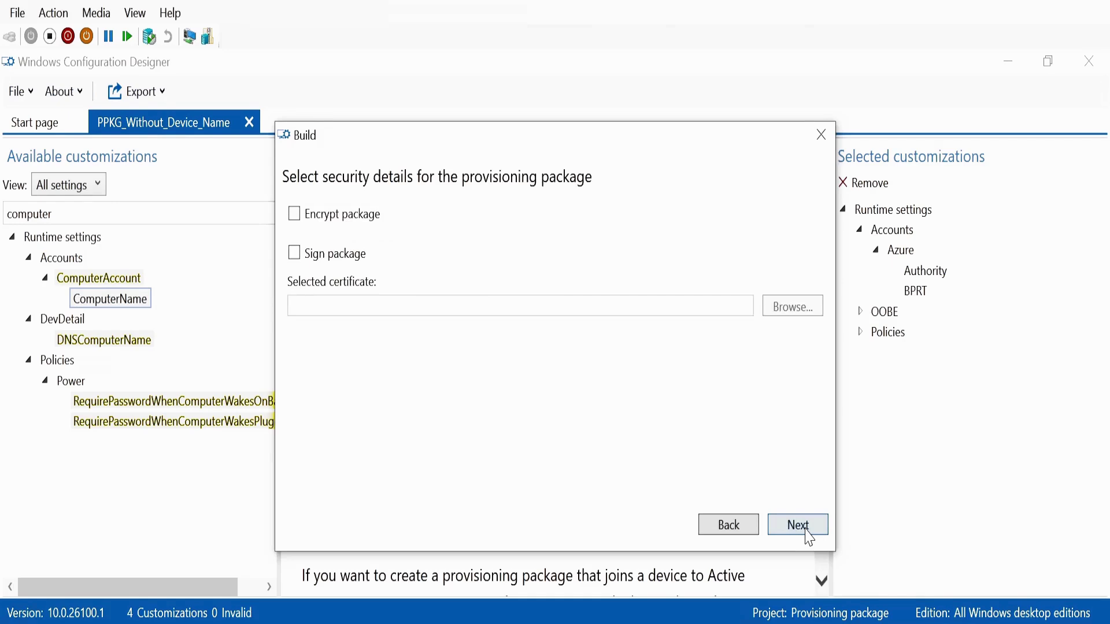
pyautogui.click(805, 535)
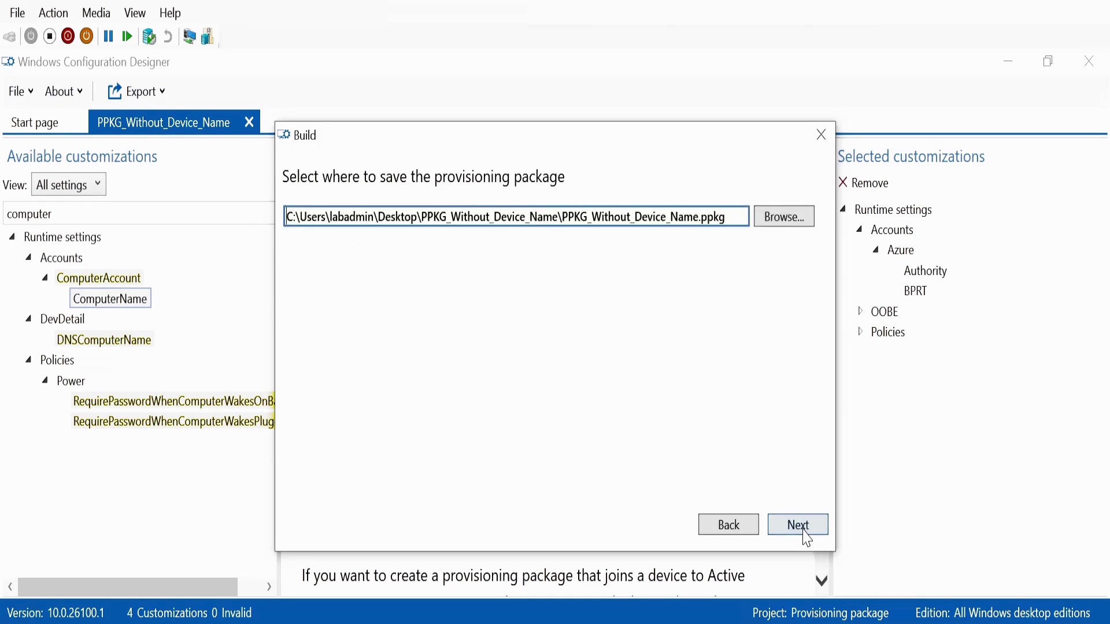
pyautogui.click(802, 531)
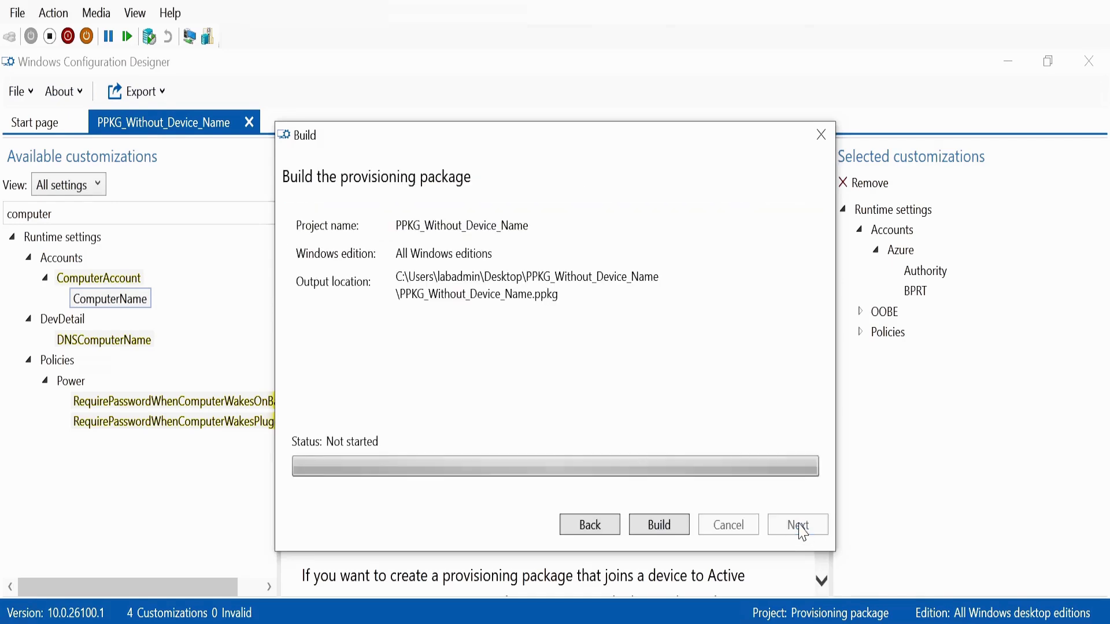
pyautogui.click(659, 525)
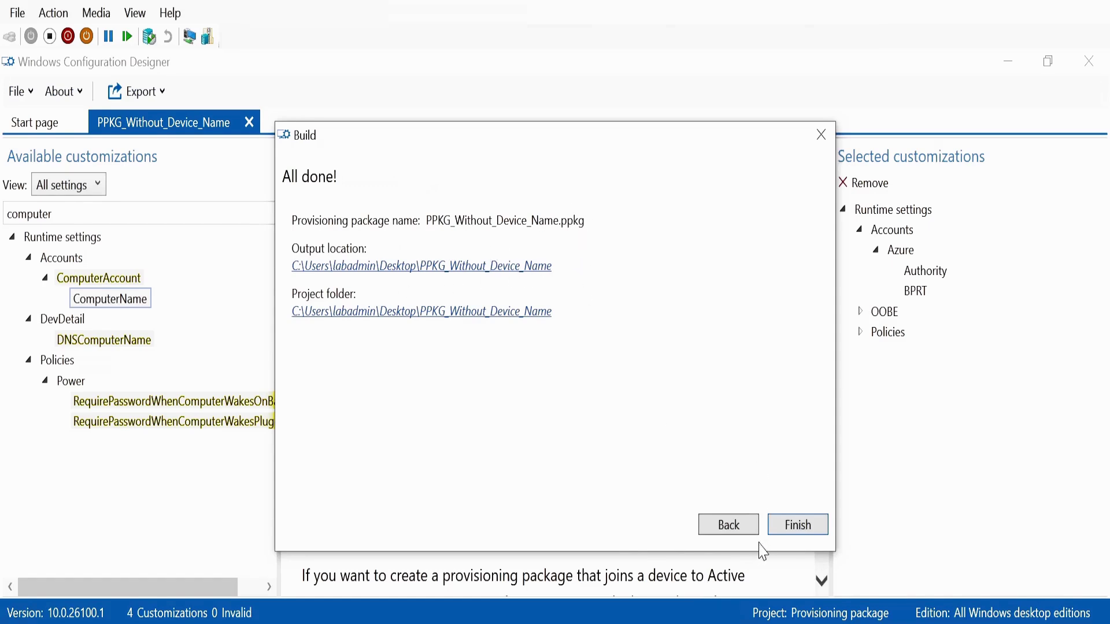
pyautogui.click(793, 527)
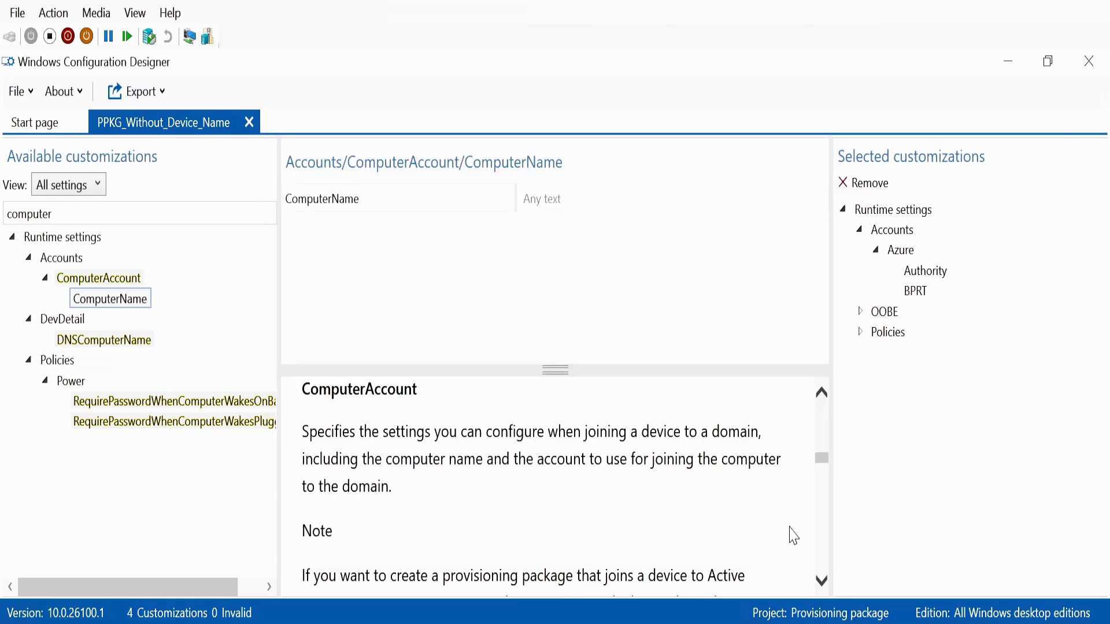
# Browse File Explorer to the PPKG_Without_Device_Name folder on the Desktop
pyautogui.press('super+e')
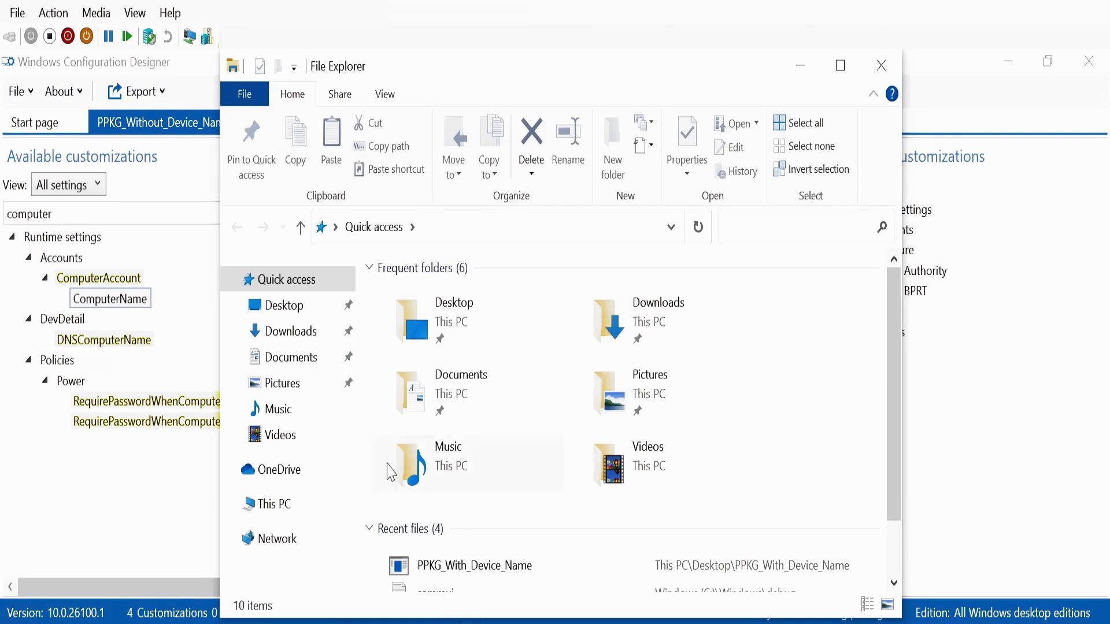
pyautogui.click(292, 309)
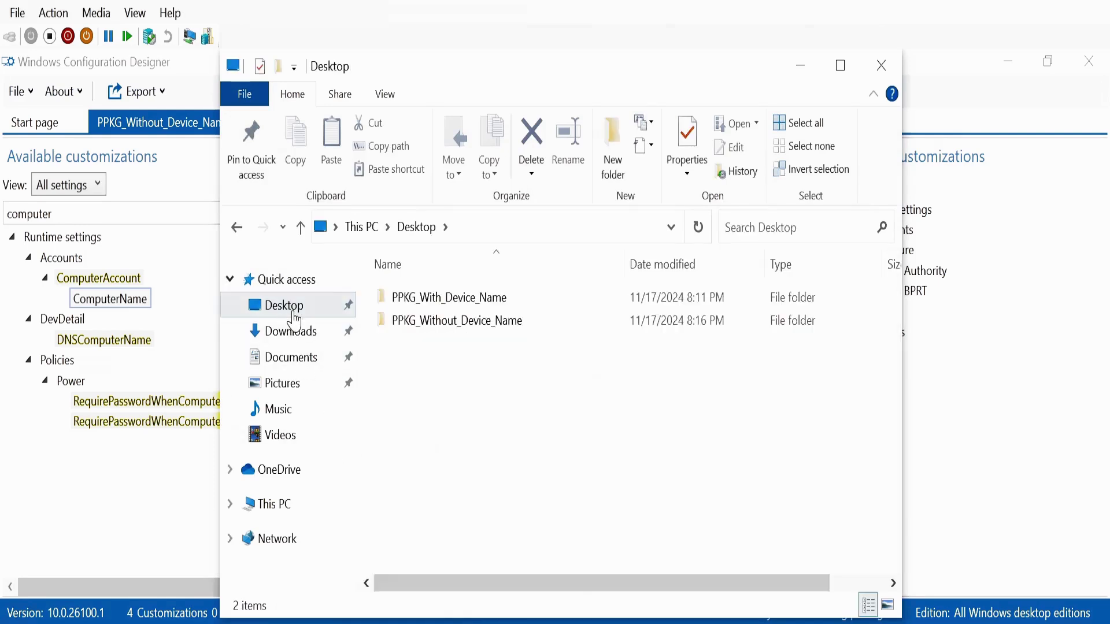
pyautogui.click(483, 327)
pyautogui.doubleClick(483, 327)
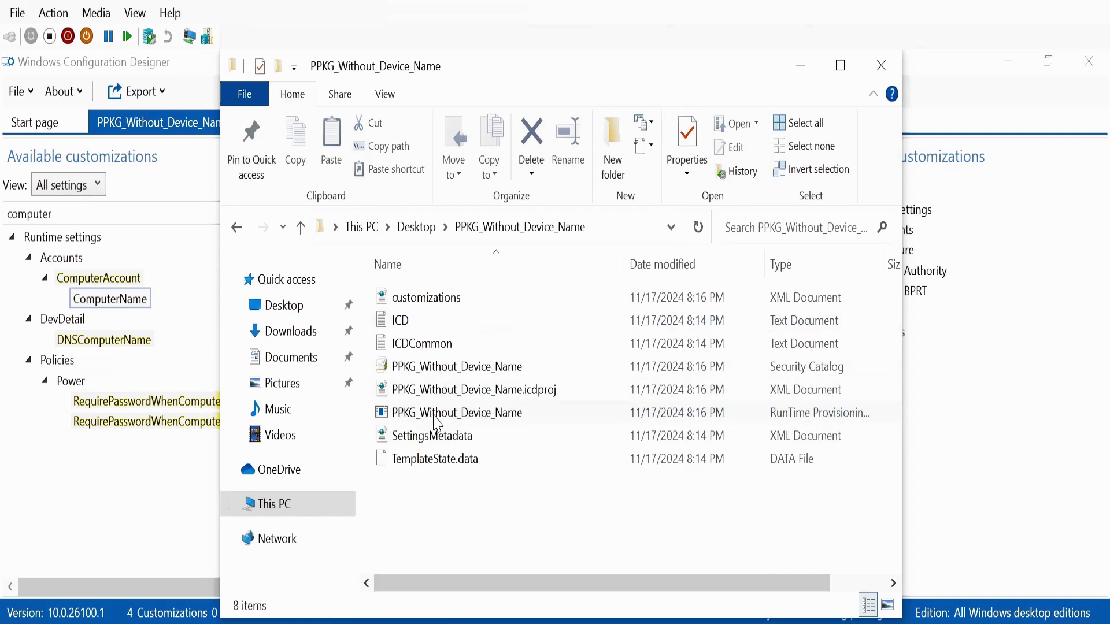
# Open PPKG_Without_Device_Name.ppkg and confirm adding the trusted package to this PC
pyautogui.rightClick(485, 420)
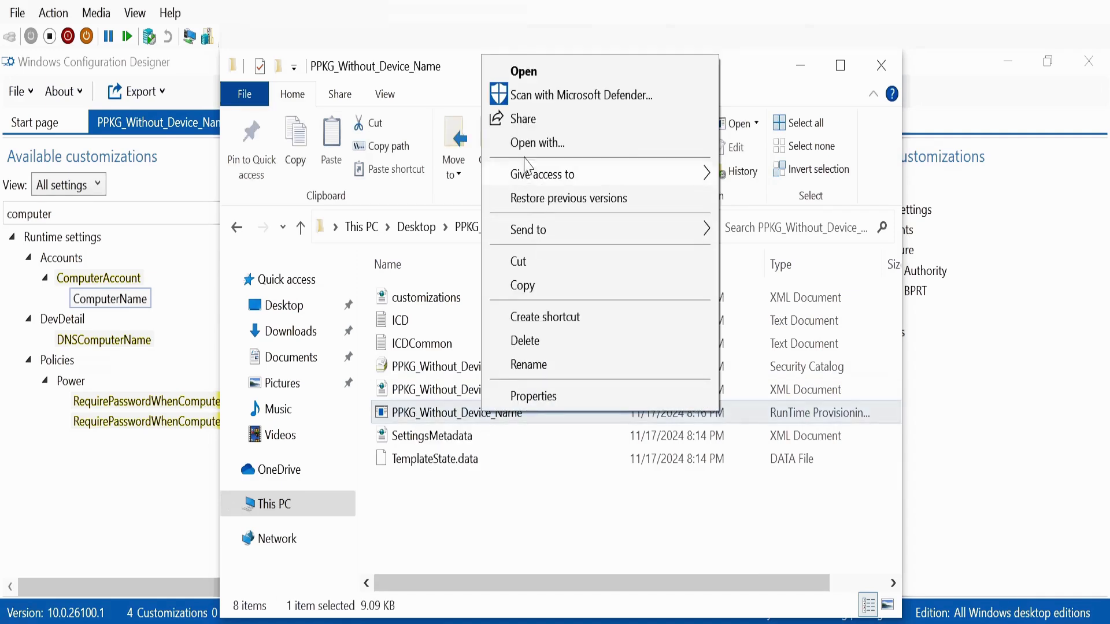
pyautogui.click(526, 73)
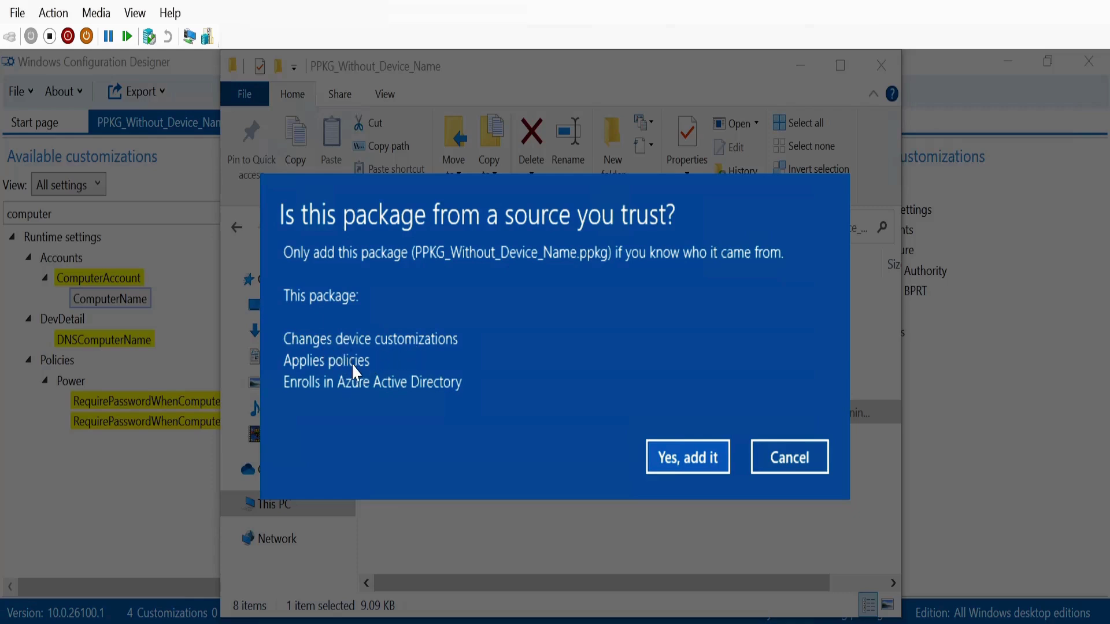
pyautogui.click(690, 466)
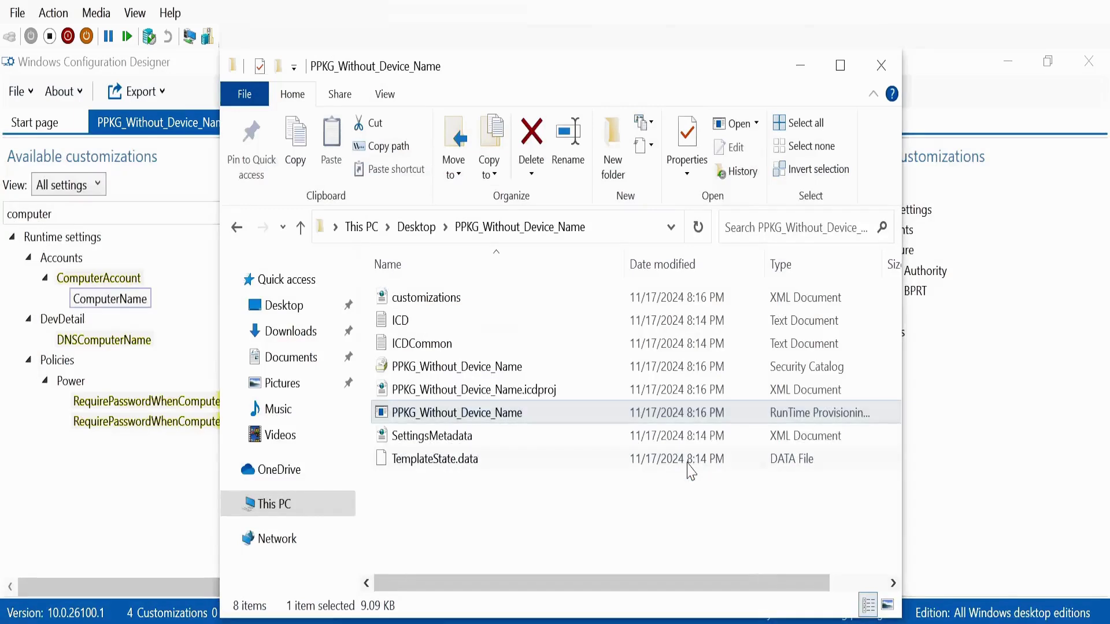
pyautogui.click(801, 68)
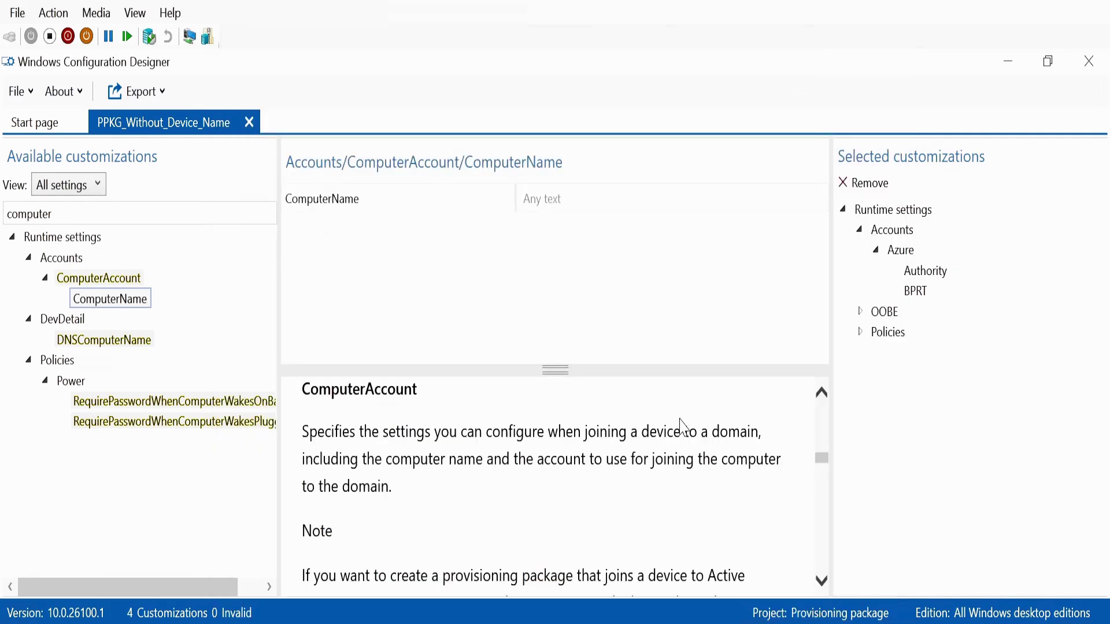